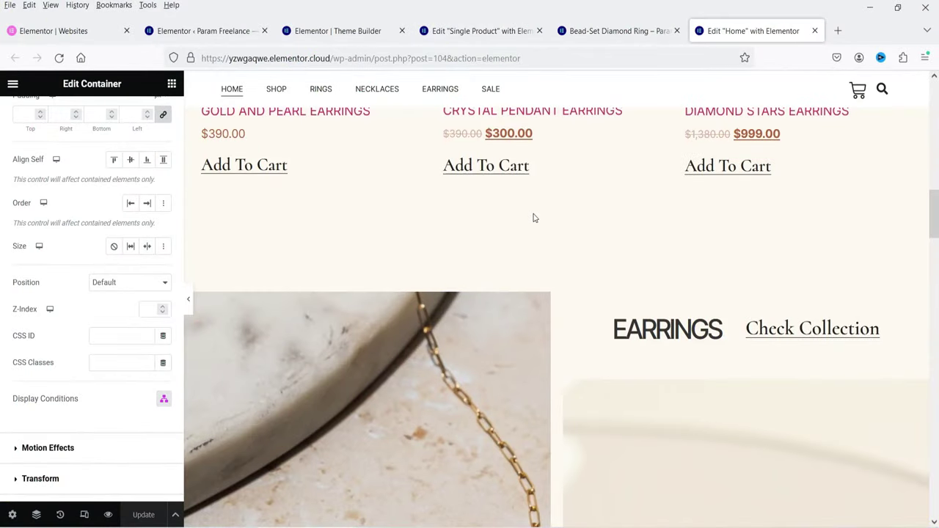
# Look at the Elementor account's Websites page, then return to the WordPress plugins list
pyautogui.scroll(-10, 590, 209)
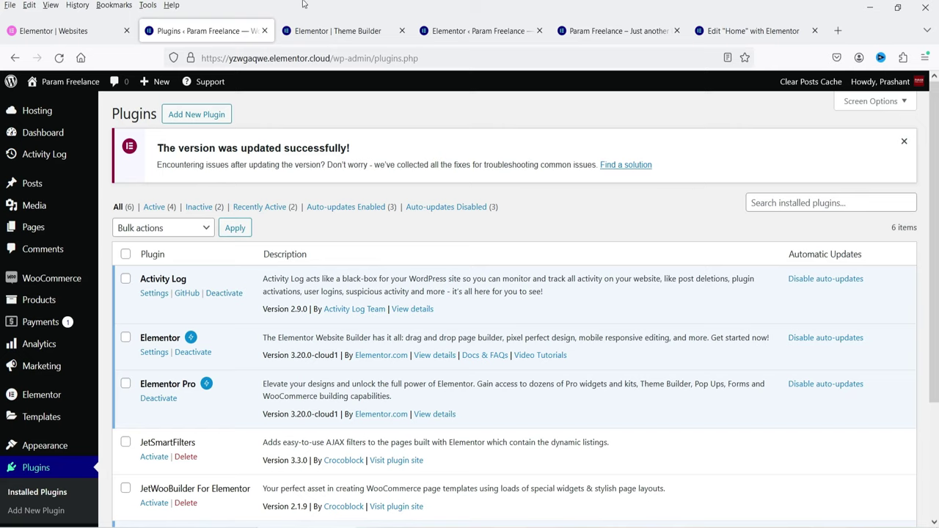
pyautogui.click(73, 31)
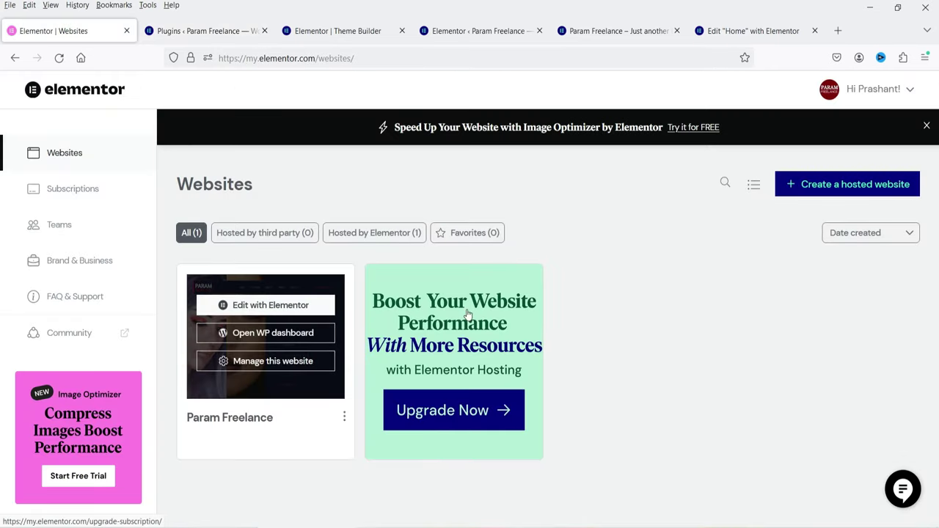
pyautogui.hotkey('ctrl', 'Tab')
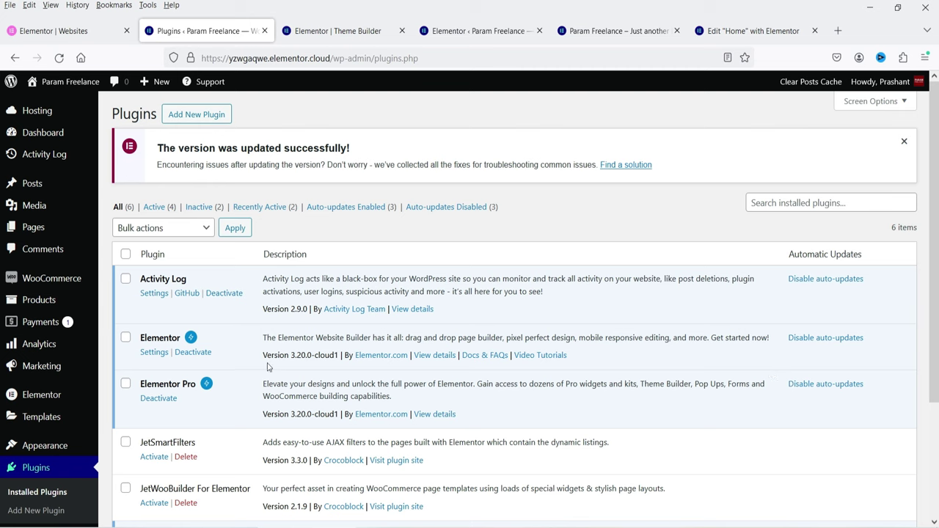
# Open Elementor's feature settings and check the status options of the Display Conditions feature
pyautogui.moveTo(34, 394)
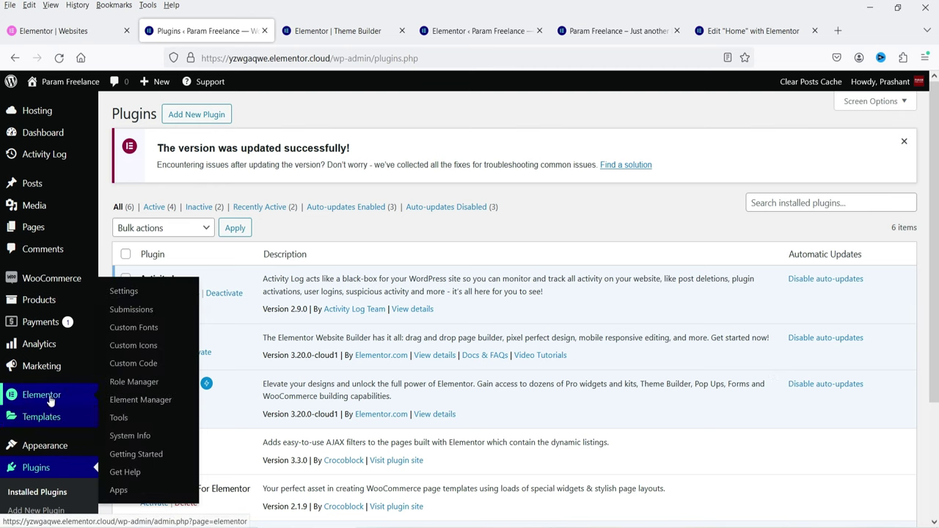
pyautogui.click(134, 290)
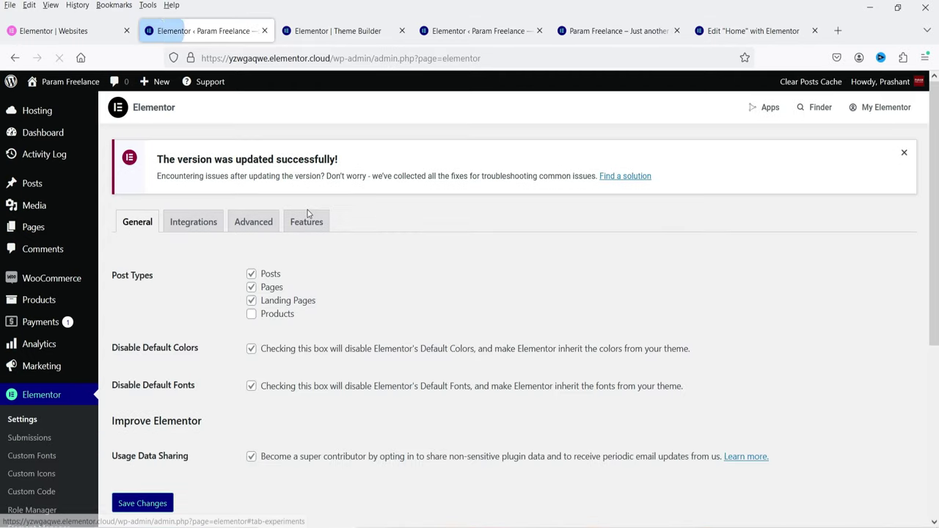
pyautogui.click(308, 222)
pyautogui.scroll(-10, 460, 286)
pyautogui.scroll(-6, 460, 281)
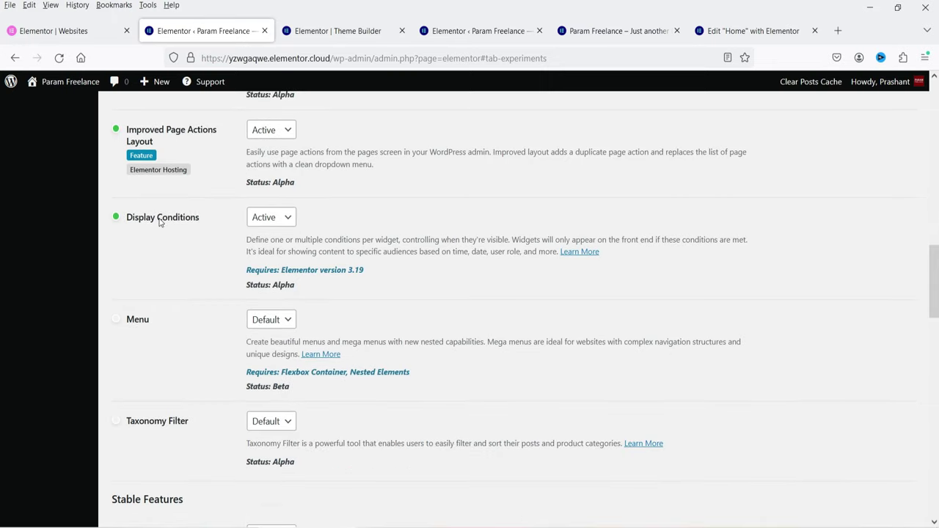
pyautogui.click(276, 220)
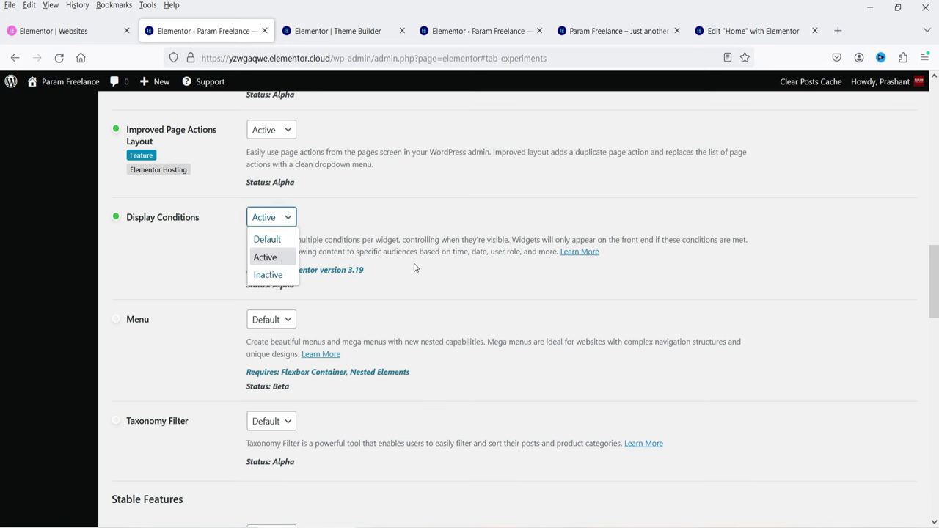
pyautogui.click(155, 383)
pyautogui.scroll(-15, 151, 440)
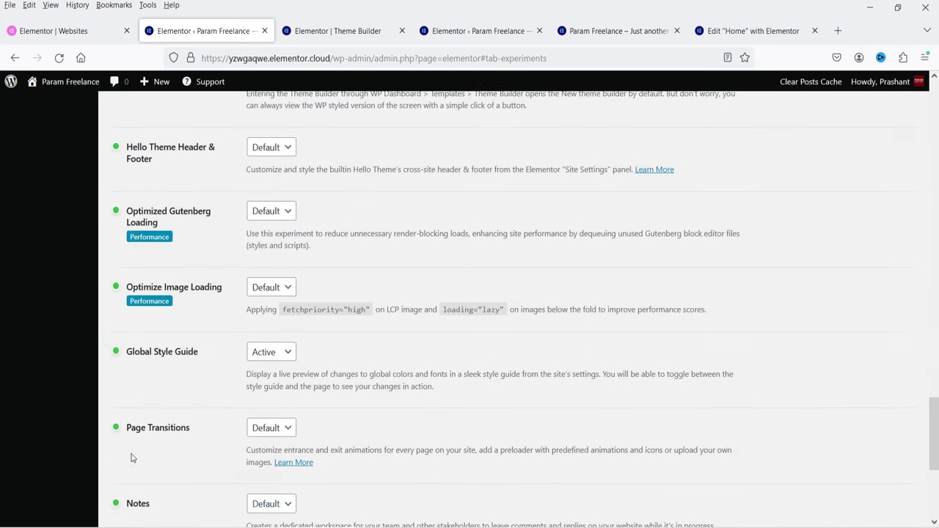
pyautogui.scroll(10, 394, 283)
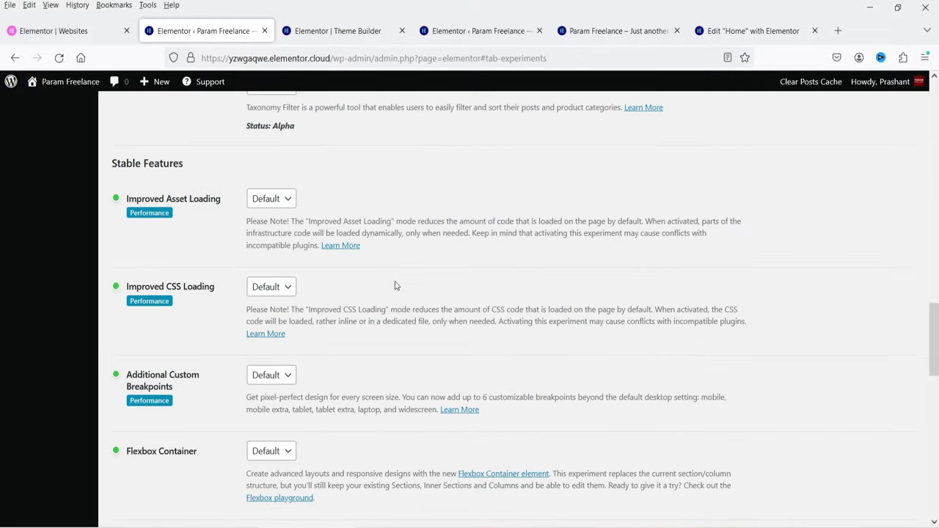
pyautogui.scroll(5, 394, 286)
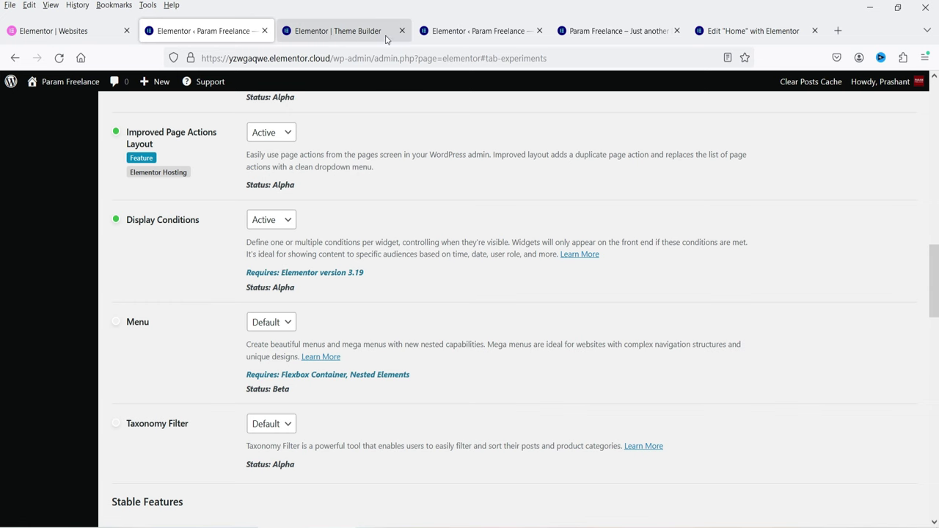
# Close the spare Elementor admin tab and review the Most-Loved Items section on the live home page
pyautogui.click(469, 33)
pyautogui.hotkey('ctrl', 'w')
pyautogui.scroll(-10, 591, 251)
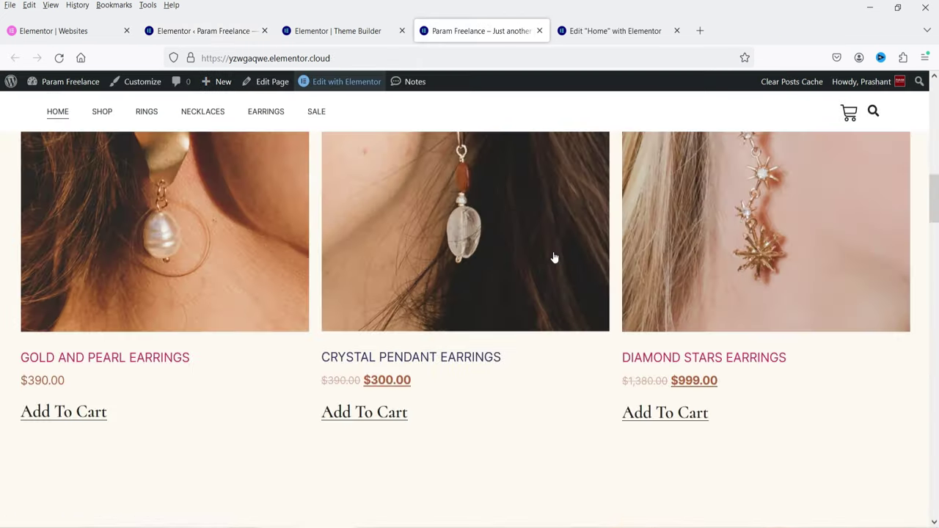
pyautogui.scroll(5, 554, 256)
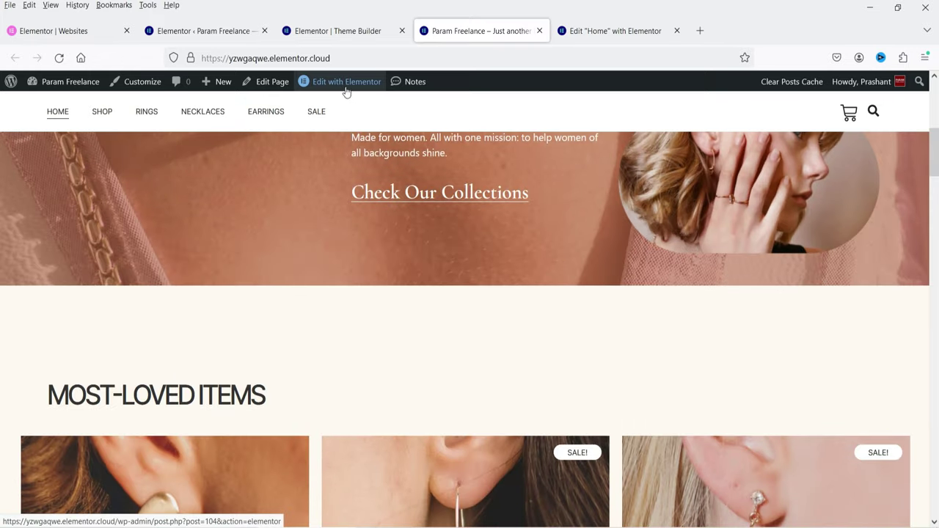
# Switch to the Home page editor and review its sections down to the summer collection banner
pyautogui.click(643, 30)
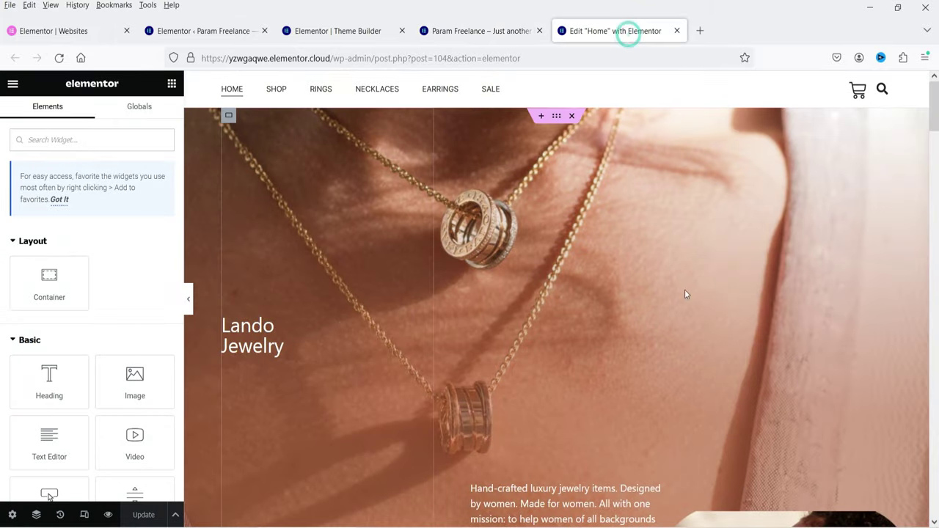
pyautogui.scroll(-3, 611, 199)
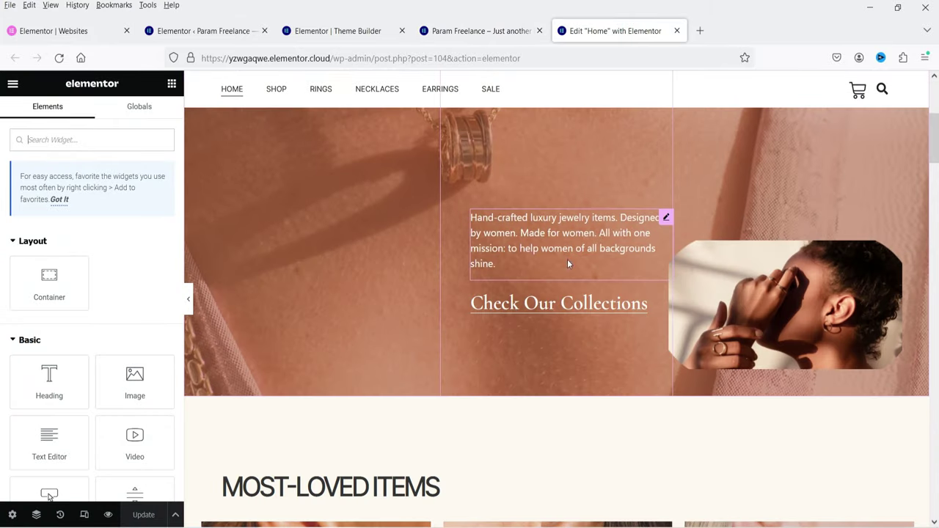
pyautogui.scroll(-5, 567, 264)
pyautogui.scroll(3, 578, 333)
pyautogui.scroll(-6, 579, 337)
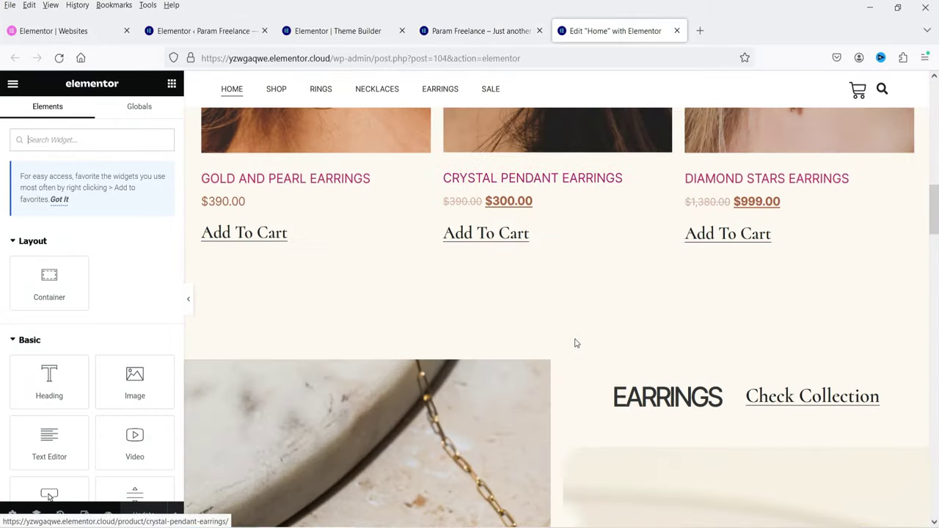
pyautogui.scroll(-10, 544, 357)
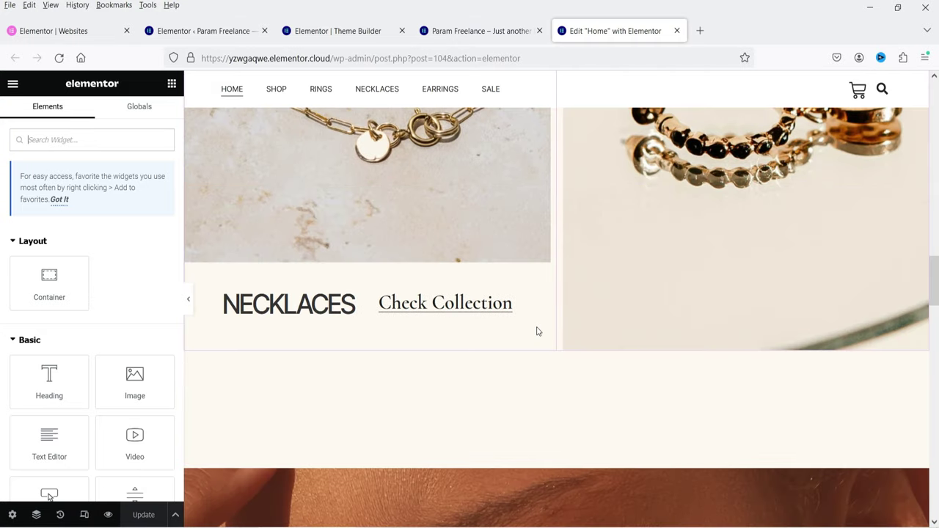
pyautogui.scroll(-4, 551, 325)
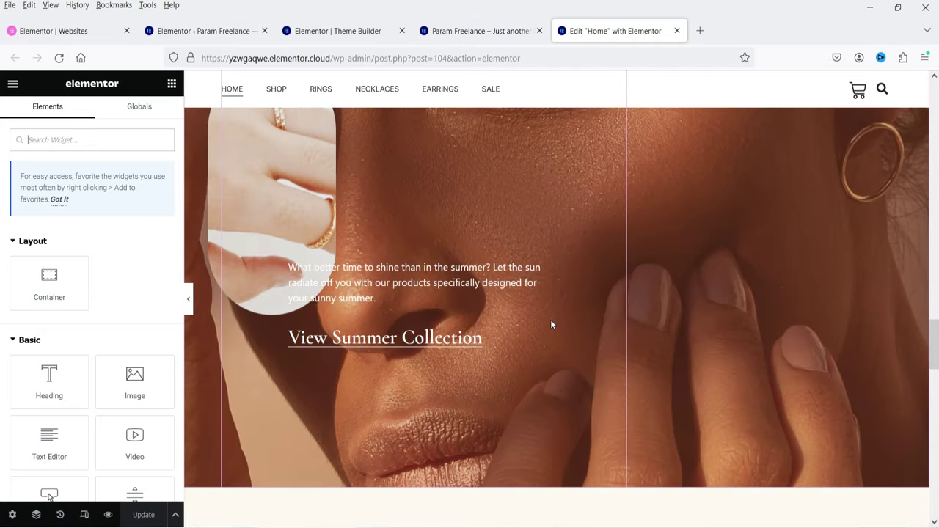
pyautogui.scroll(5, 551, 325)
# Inspect the summer banner's container, its "Sunny summer" heading and its "View Summer Collection" button
pyautogui.click(554, 285)
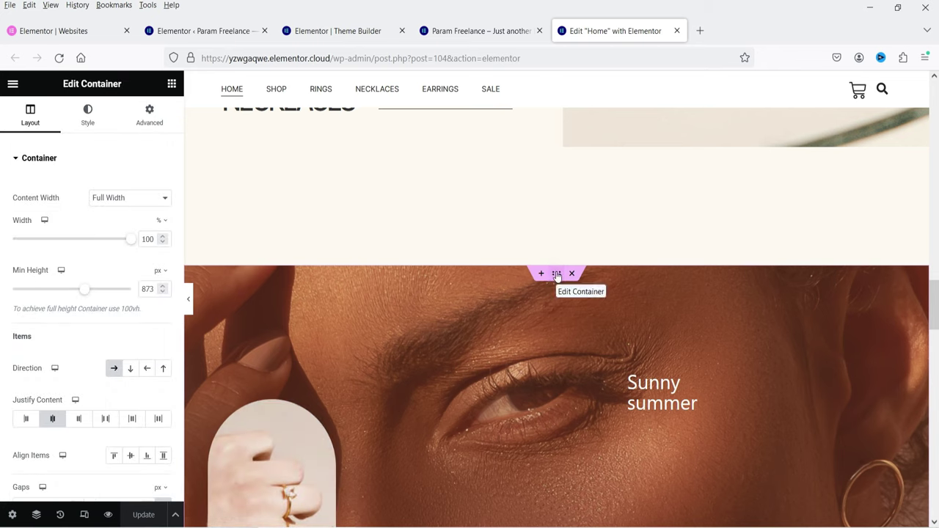
pyautogui.scroll(-4, 392, 231)
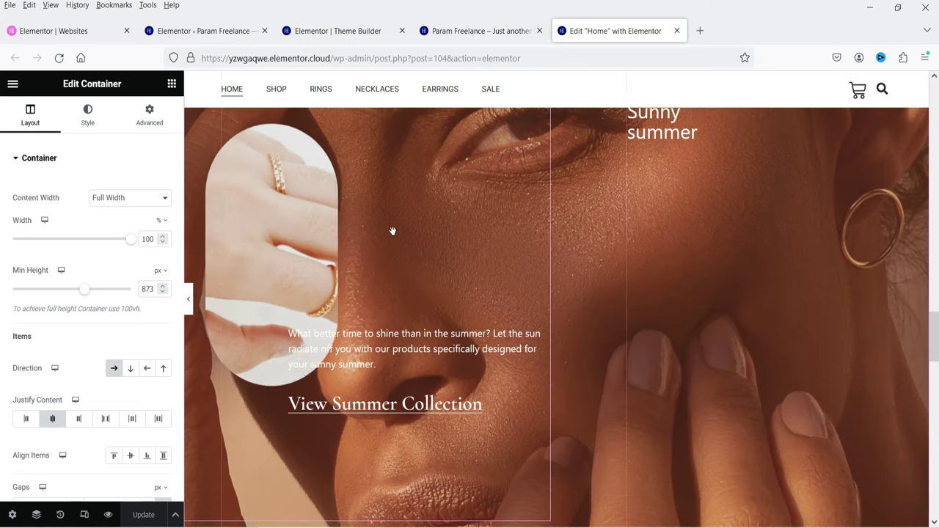
pyautogui.scroll(2, 392, 231)
pyautogui.click(660, 253)
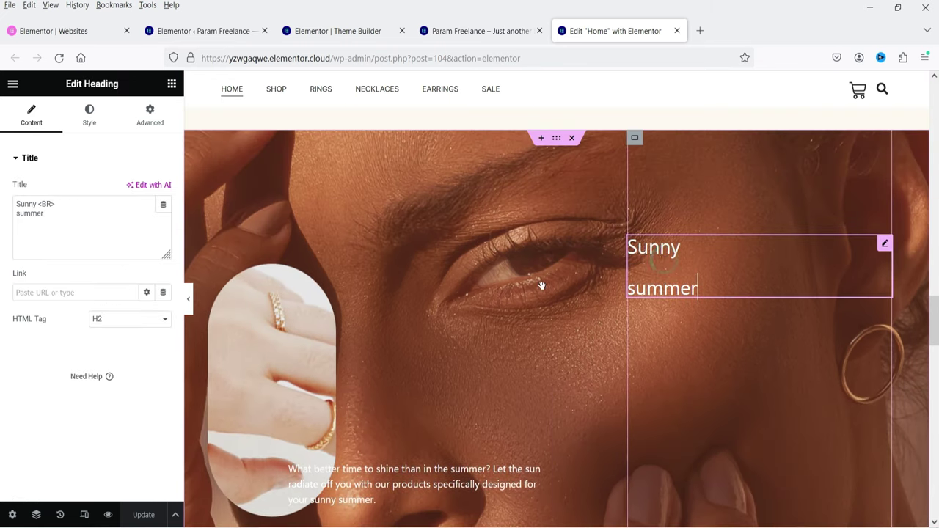
pyautogui.scroll(-4, 540, 285)
pyautogui.click(352, 270)
pyautogui.scroll(-5, 447, 313)
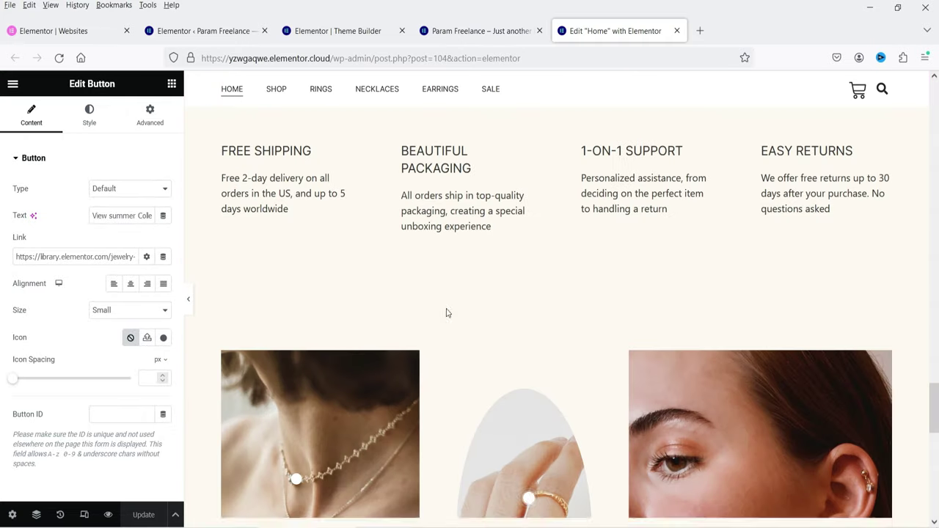
pyautogui.scroll(5, 464, 312)
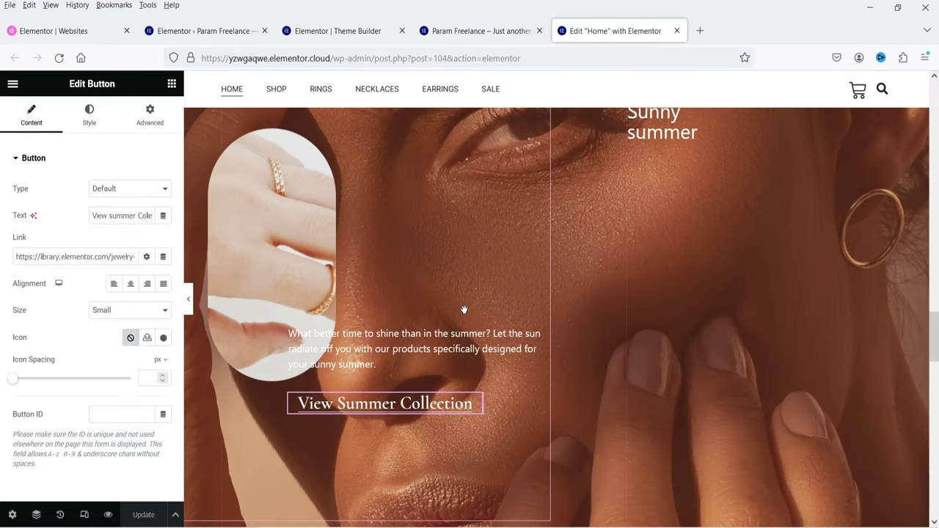
pyautogui.scroll(3, 464, 309)
# Locate the Display Conditions option in the summer banner container's advanced settings
pyautogui.click(556, 212)
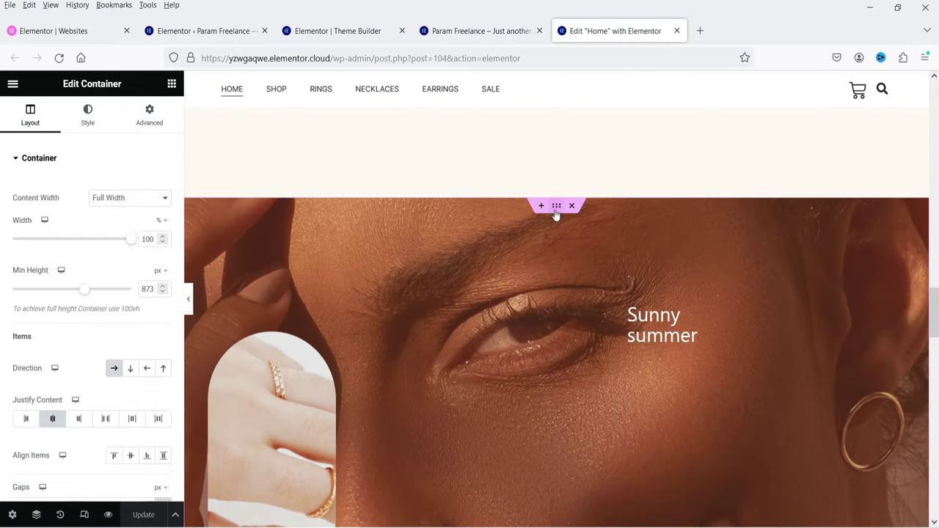
pyautogui.click(164, 123)
pyautogui.scroll(-1, 79, 294)
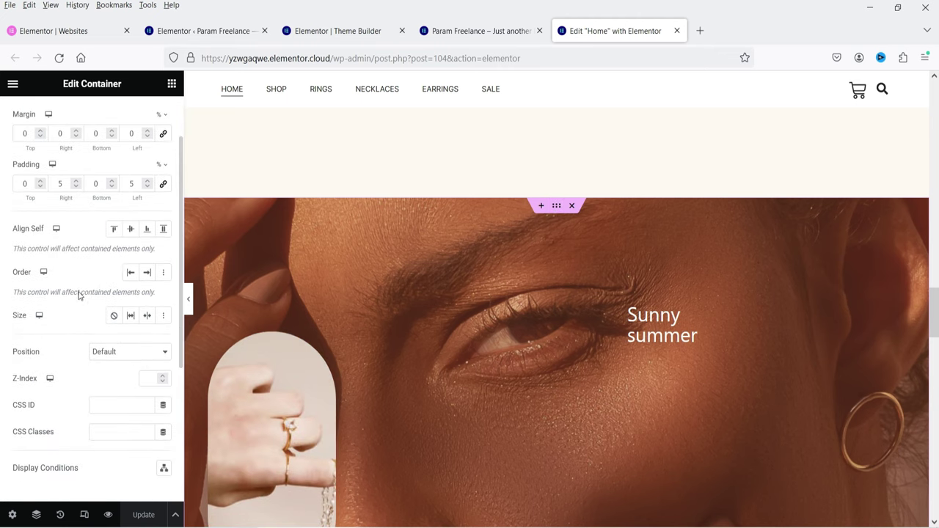
pyautogui.scroll(-3, 42, 336)
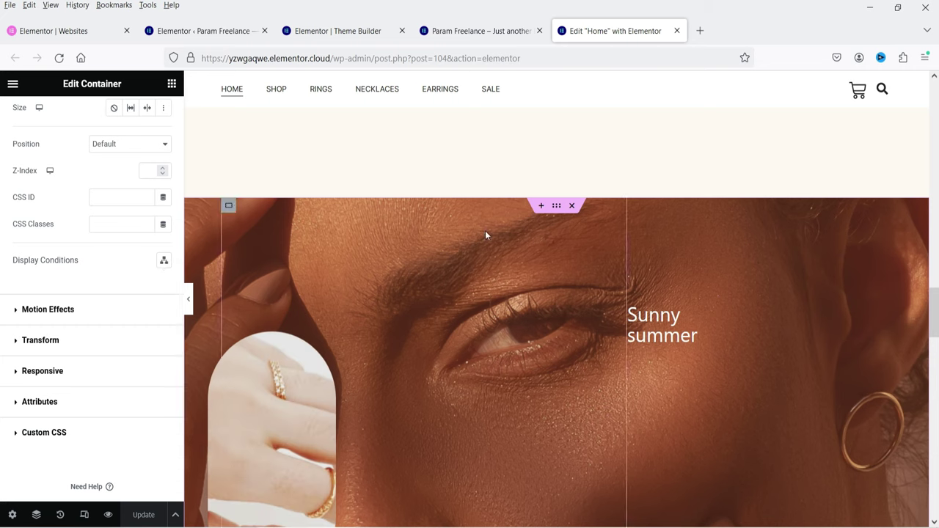
# Locate the Display Conditions option in the advanced settings of the "We're more than just shiny jewels" heading
pyautogui.scroll(-5, 485, 230)
pyautogui.click(642, 281)
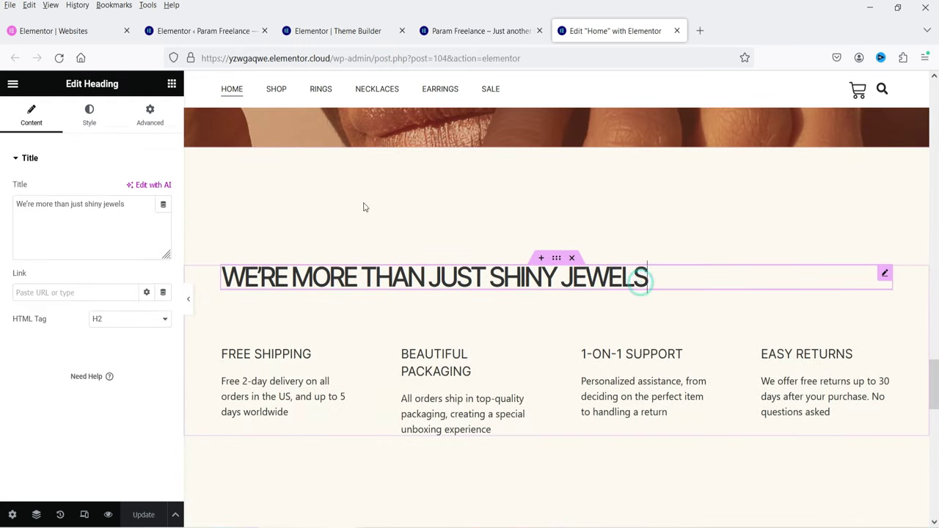
pyautogui.click(150, 115)
pyautogui.scroll(-5, 83, 309)
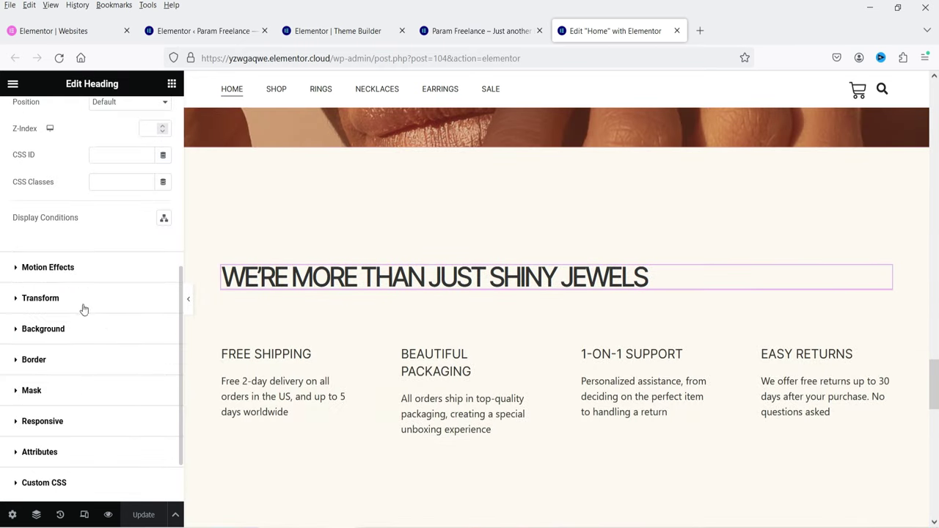
# Locate the Display Conditions option in the advanced settings of the necklace image hotspot
pyautogui.scroll(-3, 550, 302)
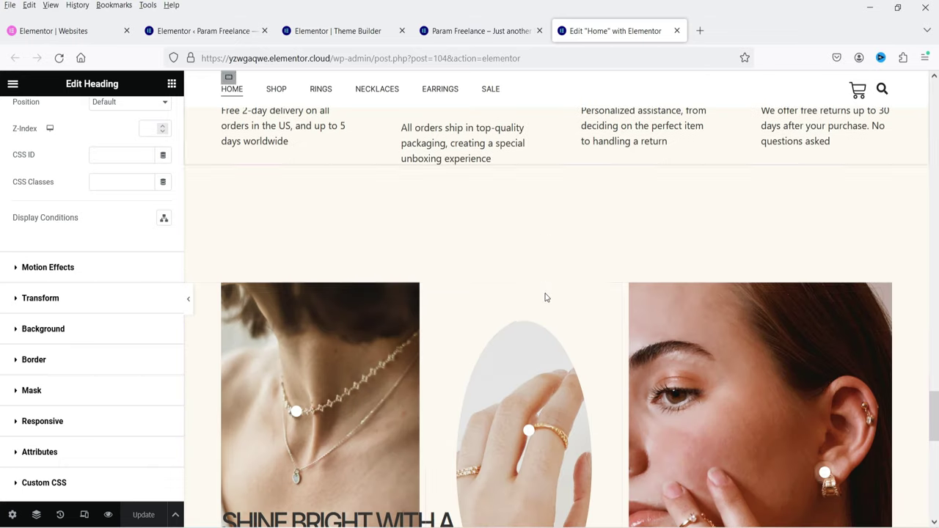
pyautogui.click(412, 292)
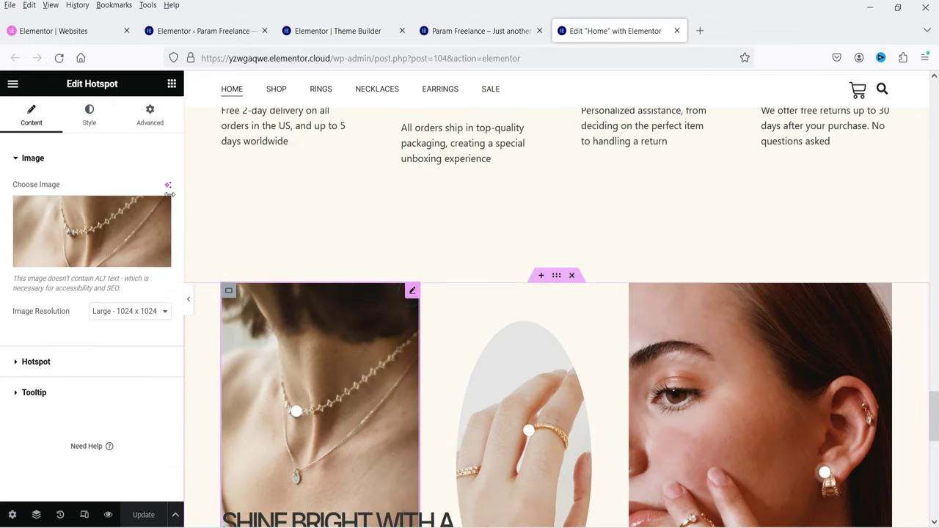
pyautogui.click(150, 116)
pyautogui.scroll(-3, 150, 242)
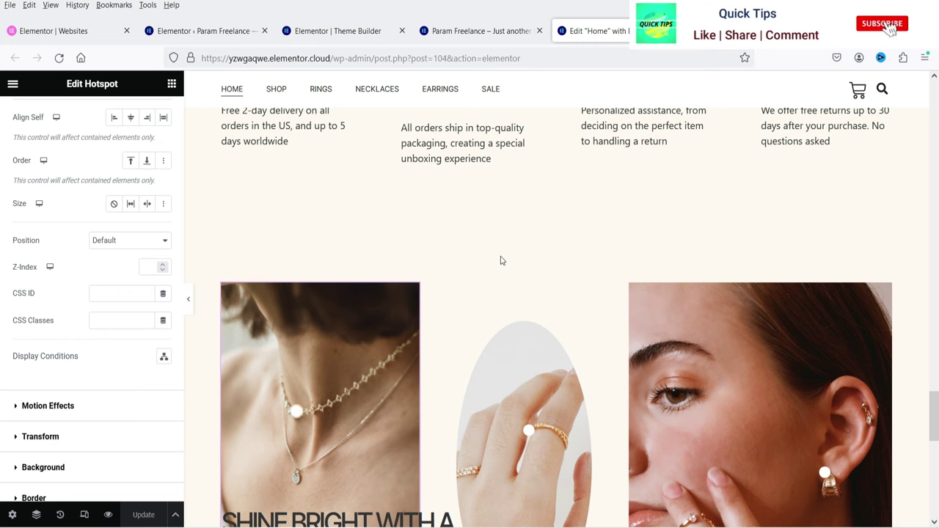
# Open the display conditions of the summer banner container and add a new condition
pyautogui.scroll(-10, 499, 259)
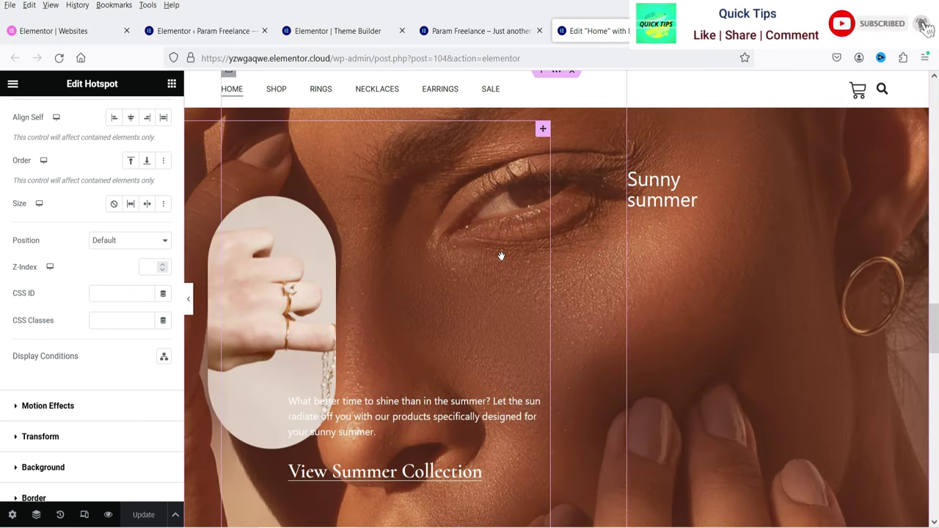
pyautogui.scroll(2, 501, 256)
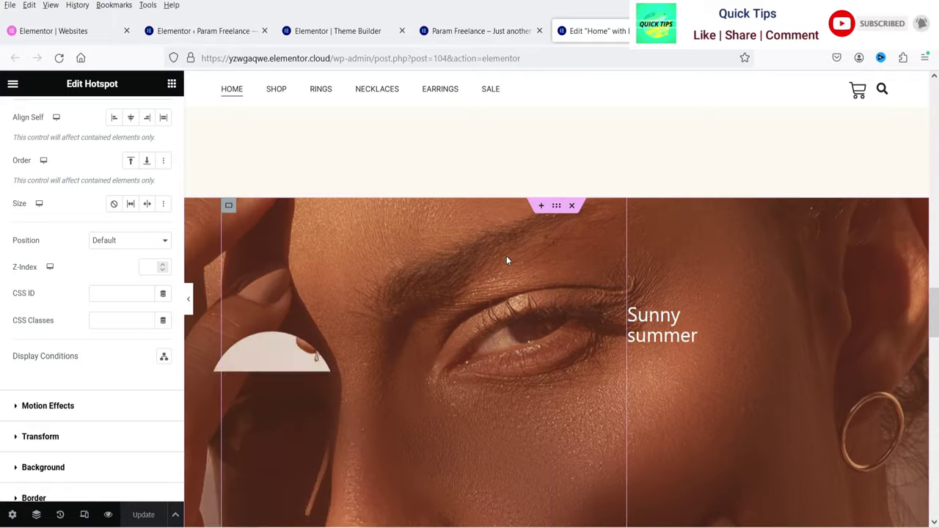
pyautogui.click(558, 206)
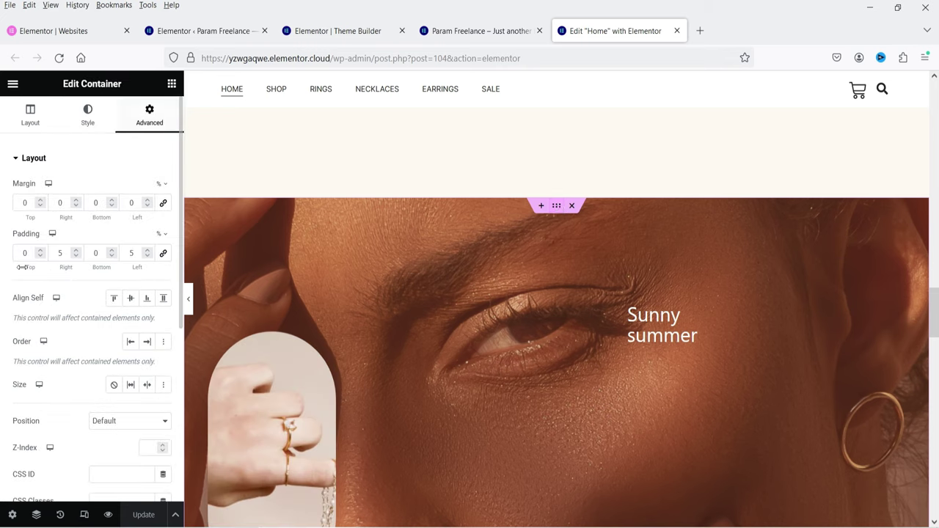
pyautogui.scroll(-4, 168, 262)
pyautogui.click(166, 261)
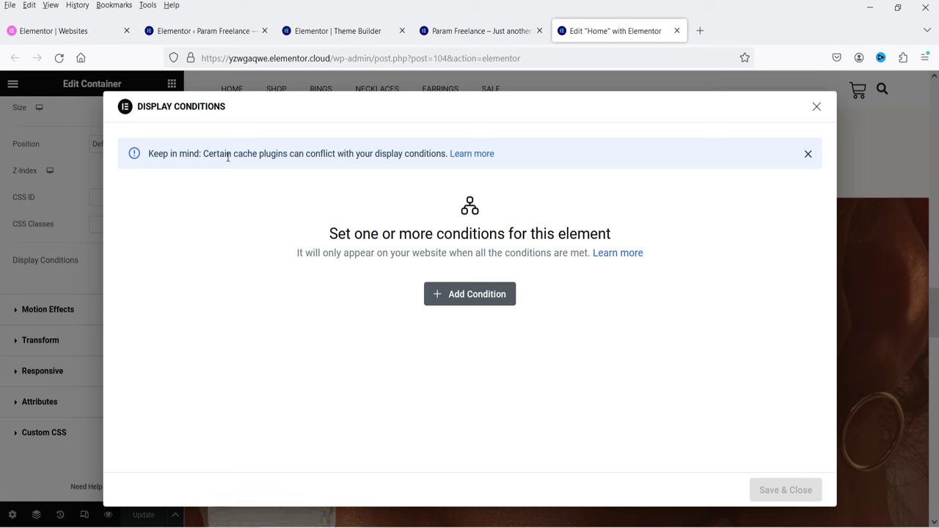
pyautogui.click(503, 300)
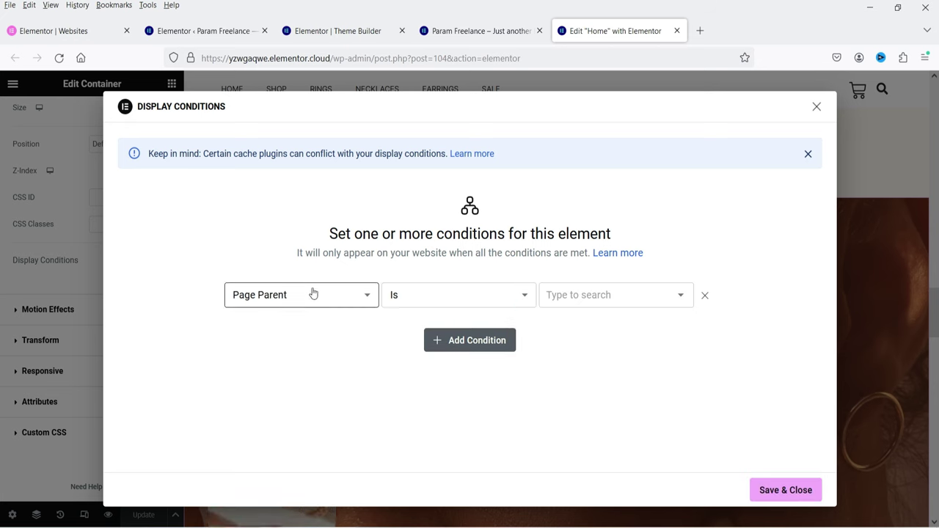
# Try a Page Parent Is Home condition on the banner container, and replace it with a fresh condition
pyautogui.click(307, 302)
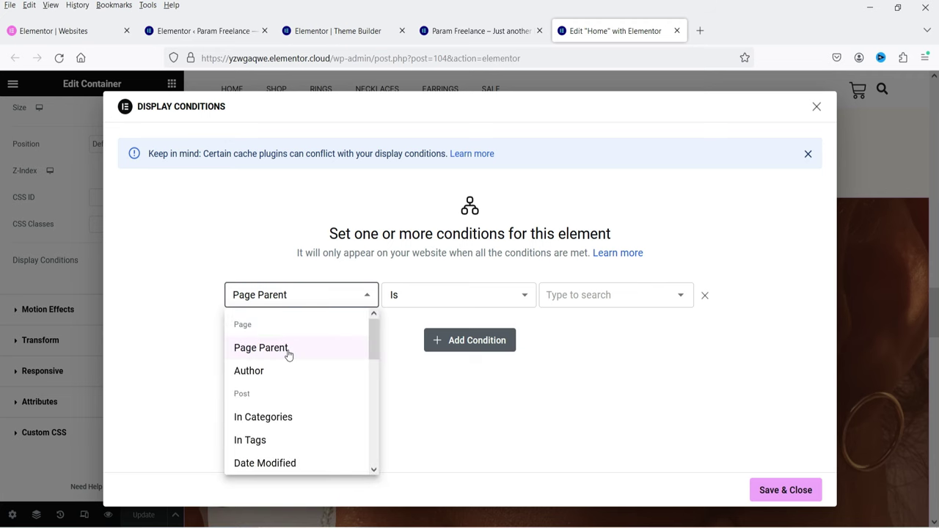
pyautogui.click(633, 299)
pyautogui.write('home')
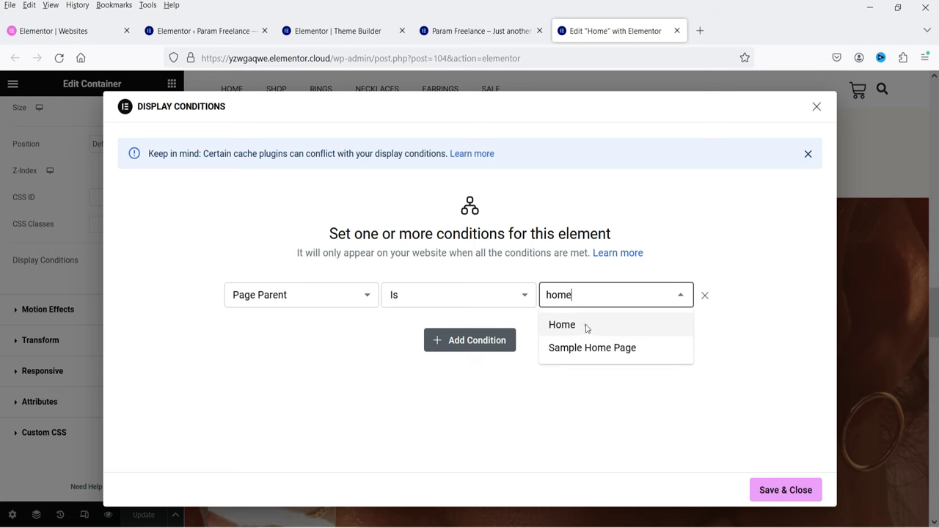
pyautogui.click(584, 325)
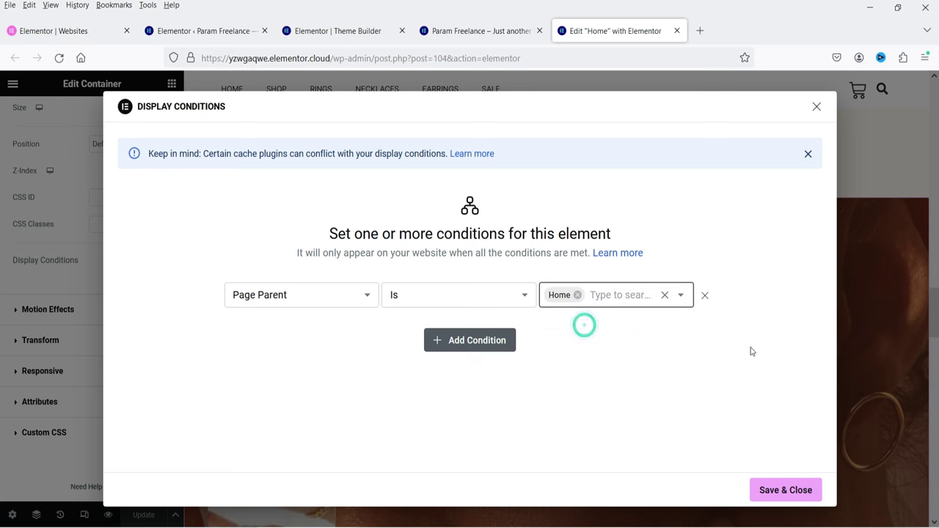
pyautogui.click(703, 295)
pyautogui.click(436, 294)
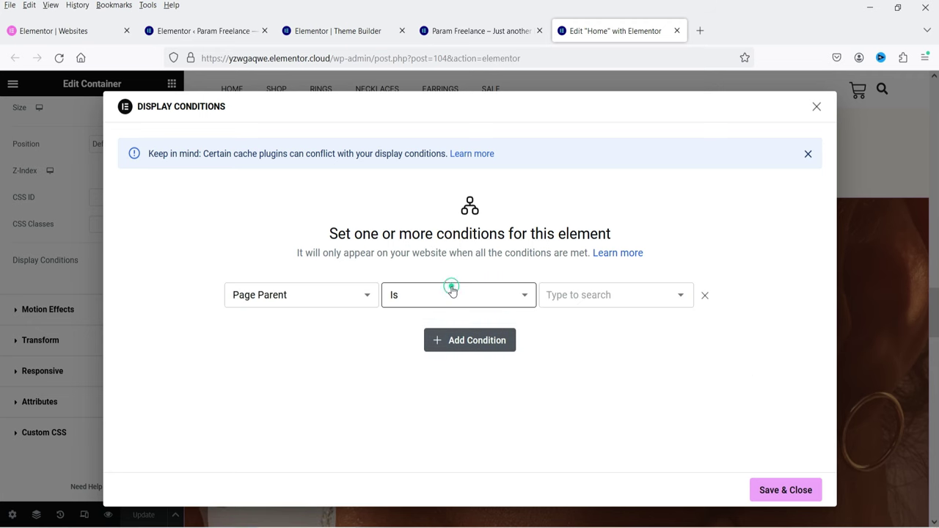
# Try the Author and In Categories condition types and check which values each one offers
pyautogui.click(296, 294)
pyautogui.click(263, 372)
pyautogui.click(584, 295)
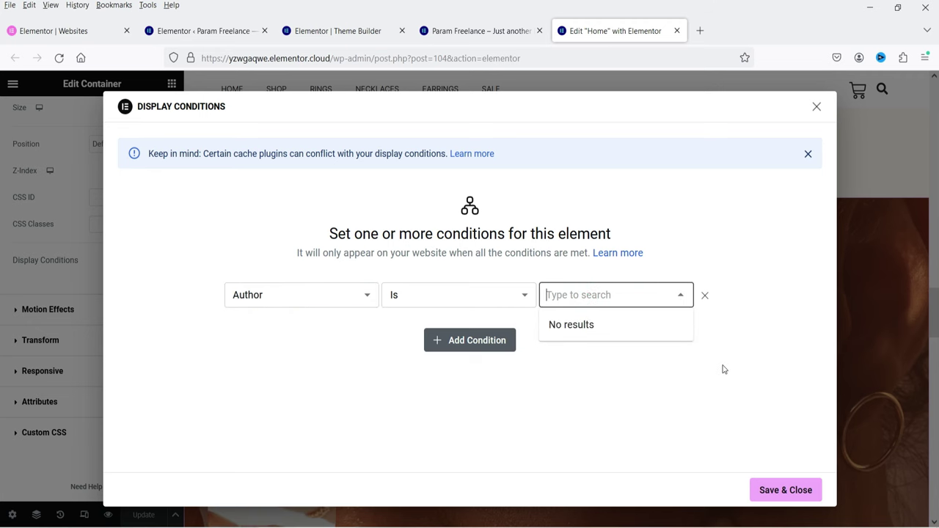
pyautogui.click(279, 296)
pyautogui.click(292, 421)
pyautogui.click(292, 419)
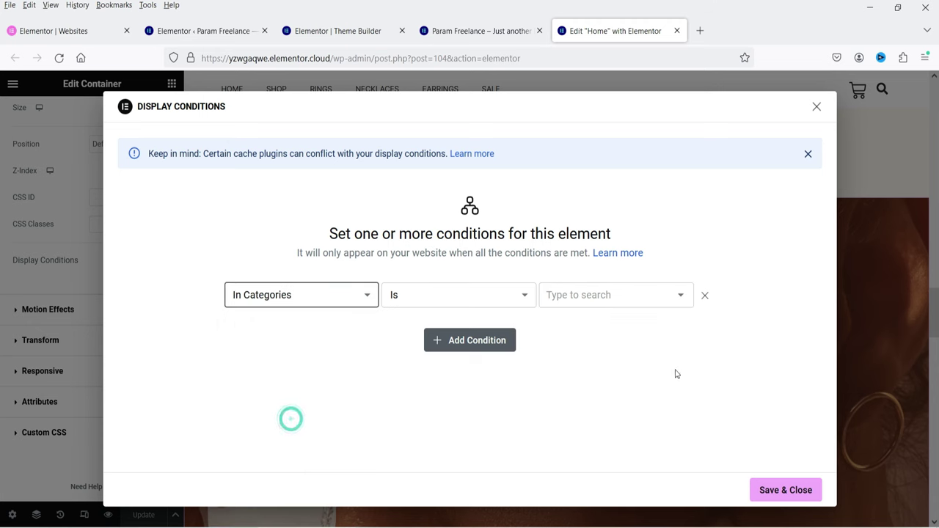
pyautogui.click(646, 305)
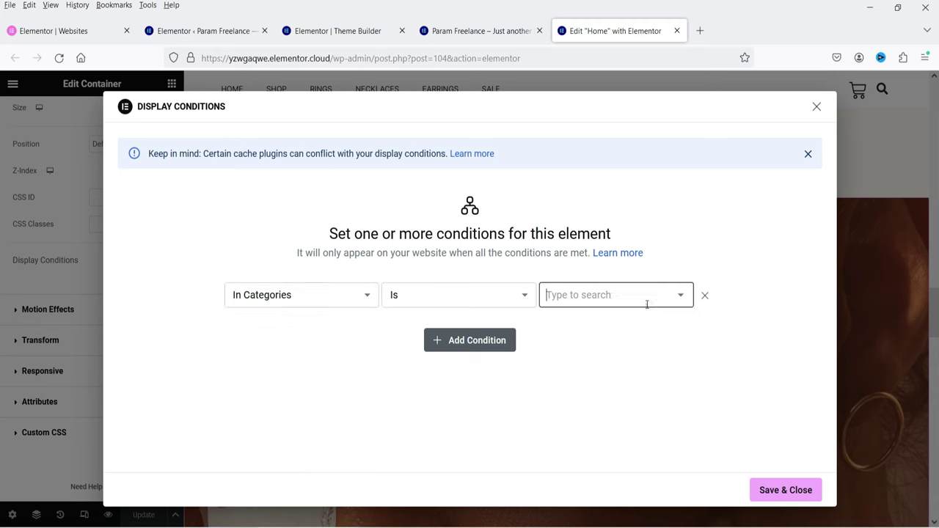
# Set the condition to Login Status Is Logged In, save it and update the page
pyautogui.click(263, 299)
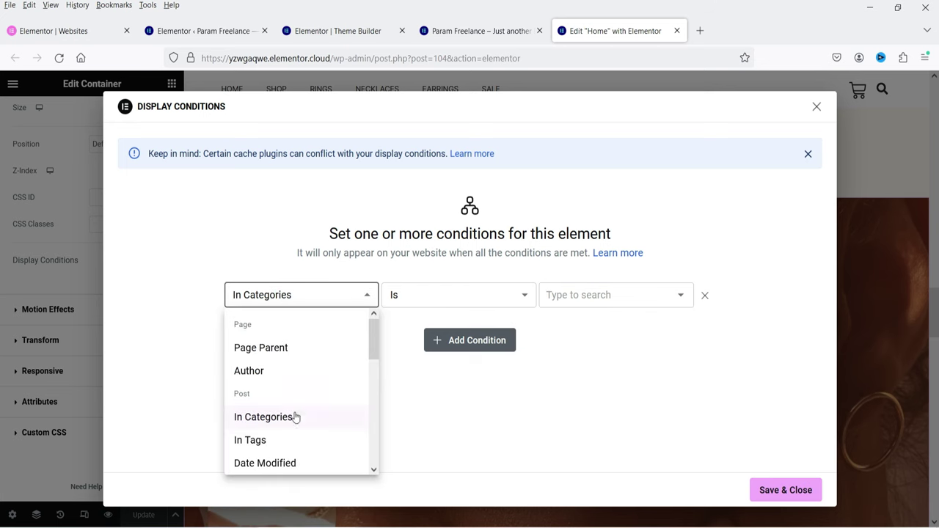
pyautogui.scroll(-1, 293, 417)
pyautogui.scroll(-1, 319, 410)
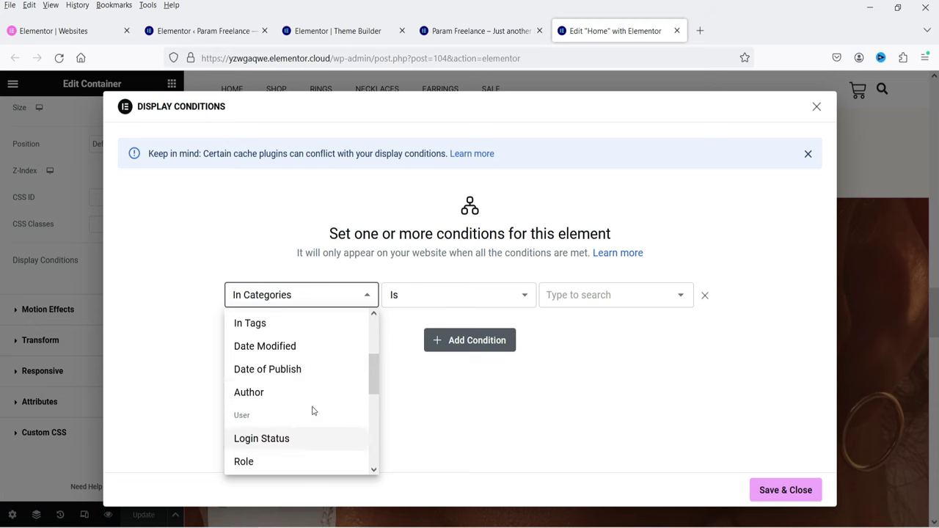
pyautogui.scroll(-2, 313, 411)
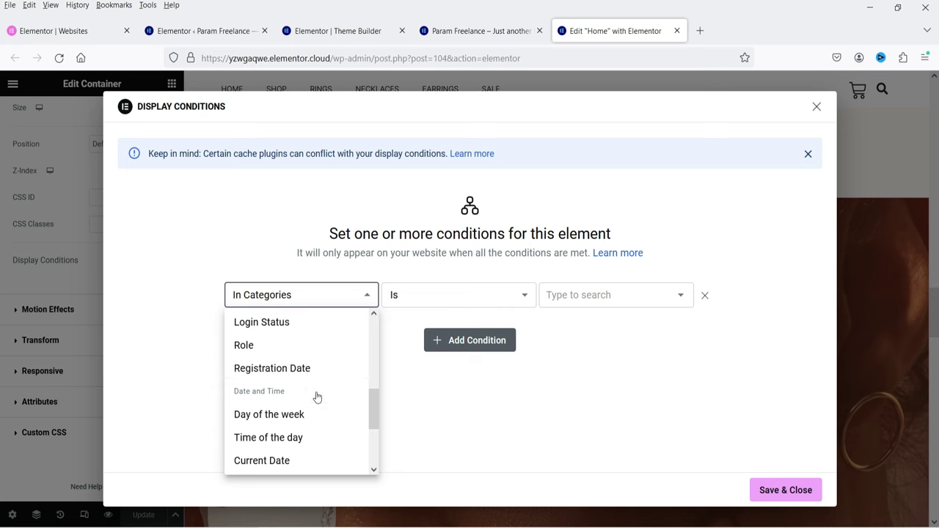
pyautogui.scroll(2, 316, 394)
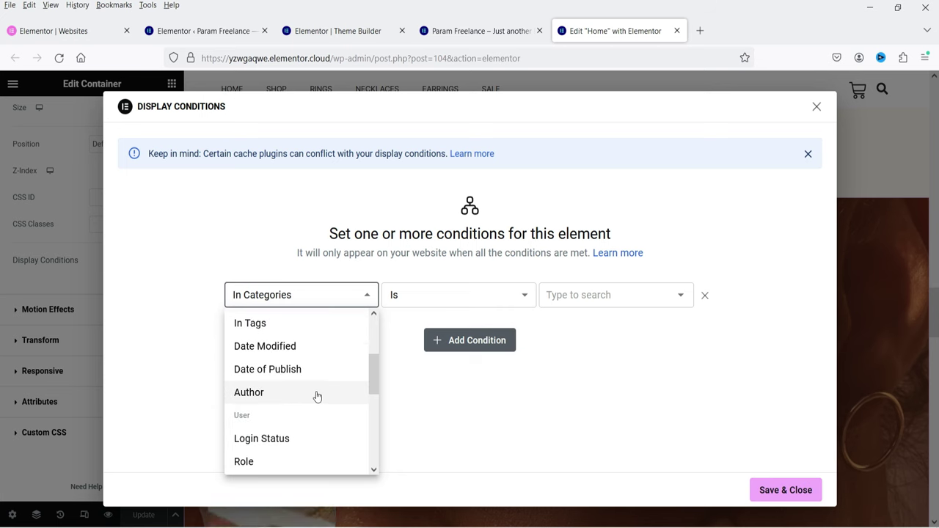
pyautogui.click(293, 441)
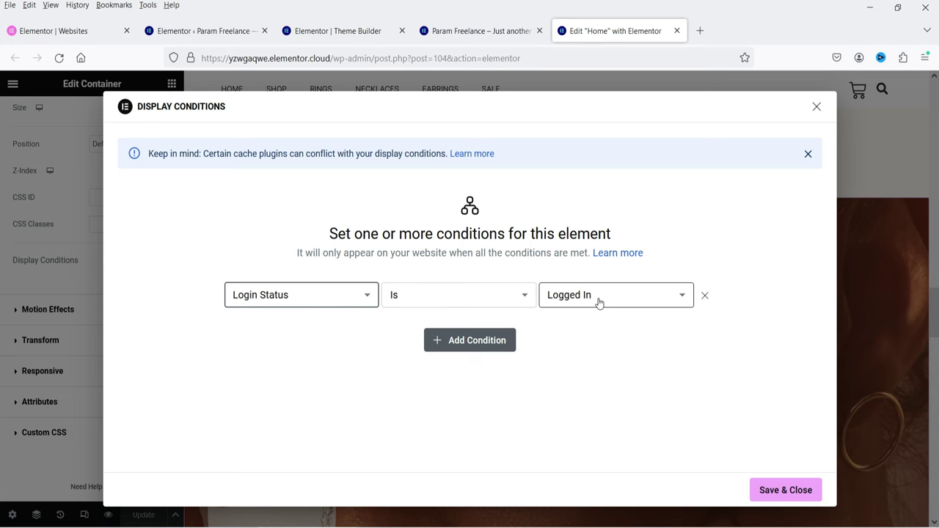
pyautogui.click(800, 496)
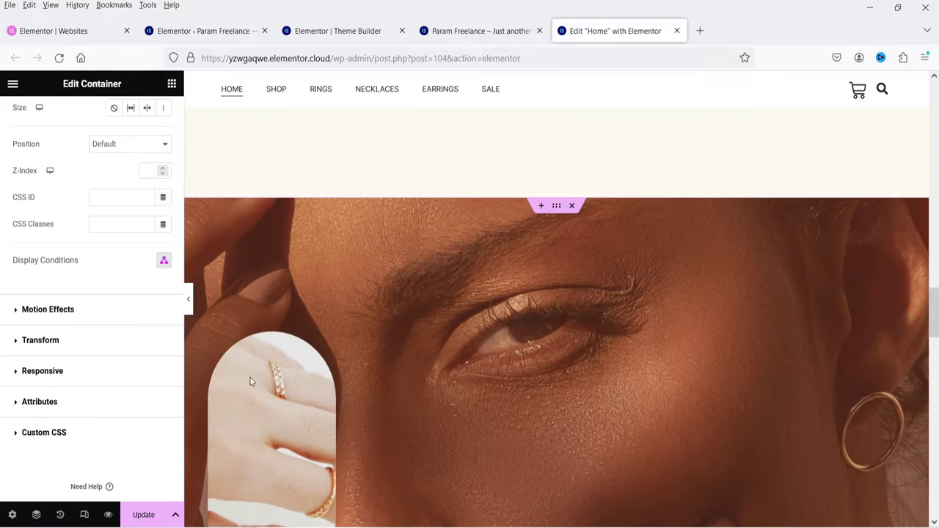
pyautogui.hotkey('ctrl', 's')
# Clear the posts cache from the live home page and check the summer banner section while logged in
pyautogui.click(464, 31)
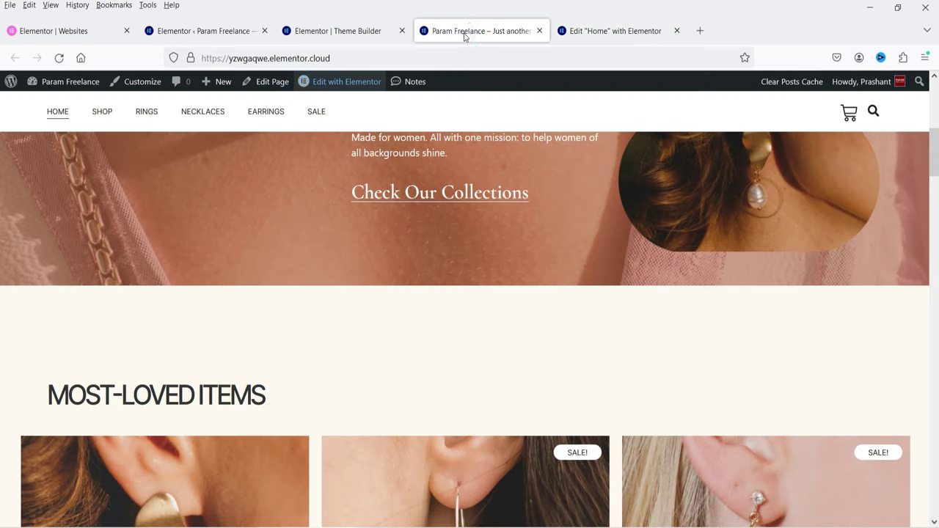
pyautogui.click(776, 84)
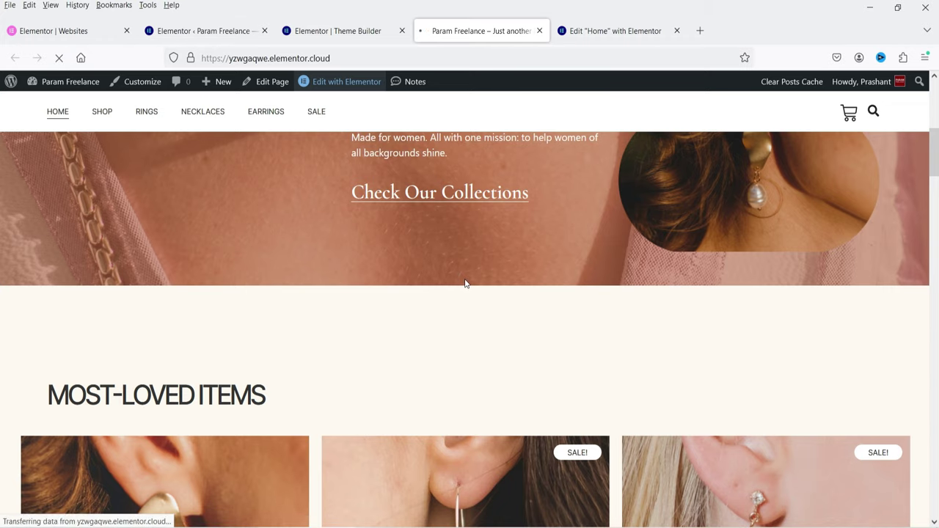
pyautogui.scroll(-10, 450, 264)
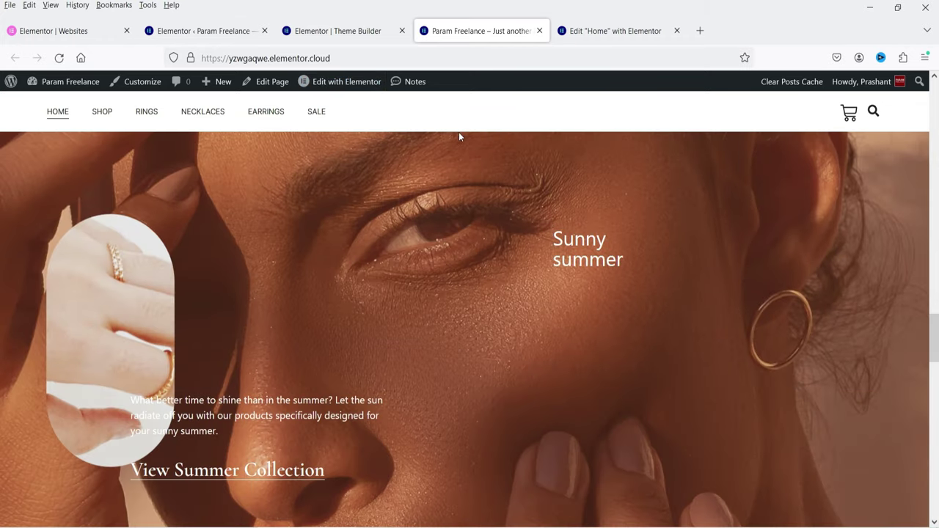
# Reload the home page in the private browsing window, check it for the summer banner as a logged-out visitor, and return to the logged-in window
pyautogui.hotkey('alt', 'Tab')
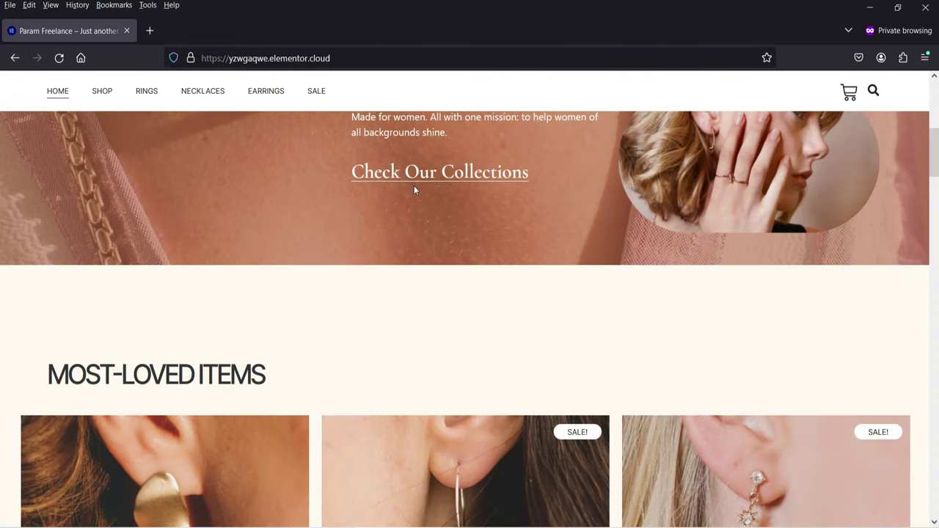
pyautogui.click(58, 57)
pyautogui.scroll(-20, 418, 191)
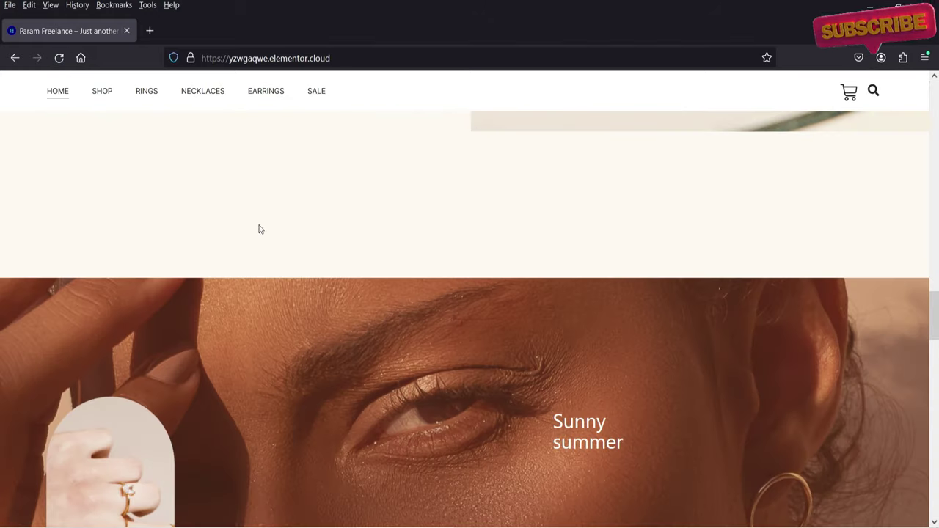
pyautogui.click(58, 57)
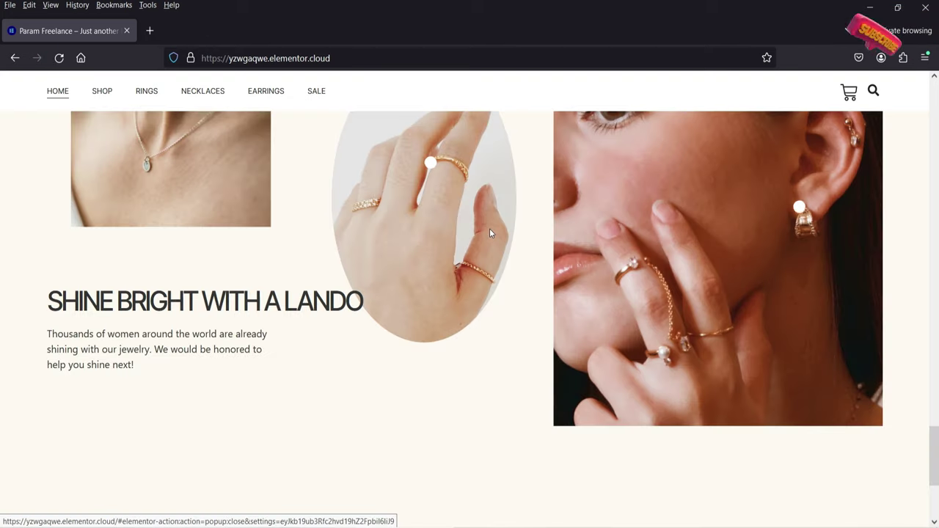
pyautogui.scroll(-6, 407, 241)
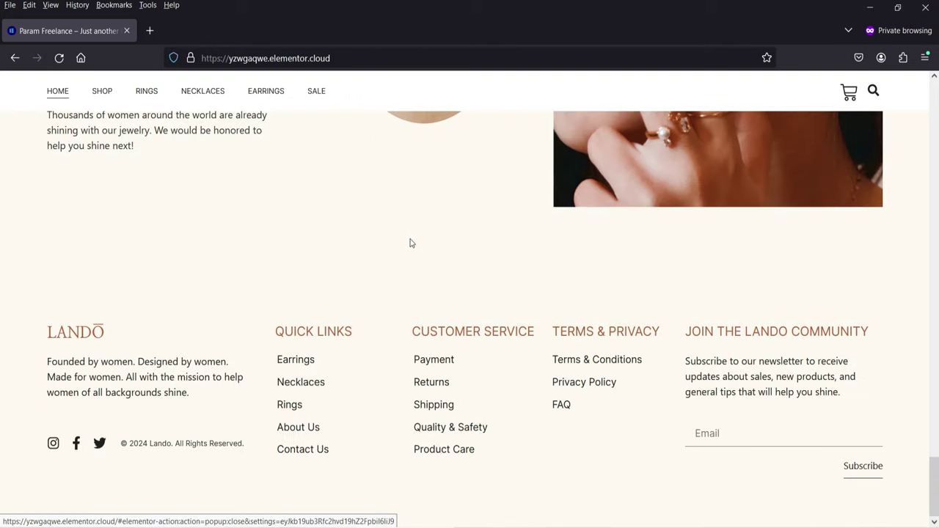
pyautogui.scroll(15, 406, 241)
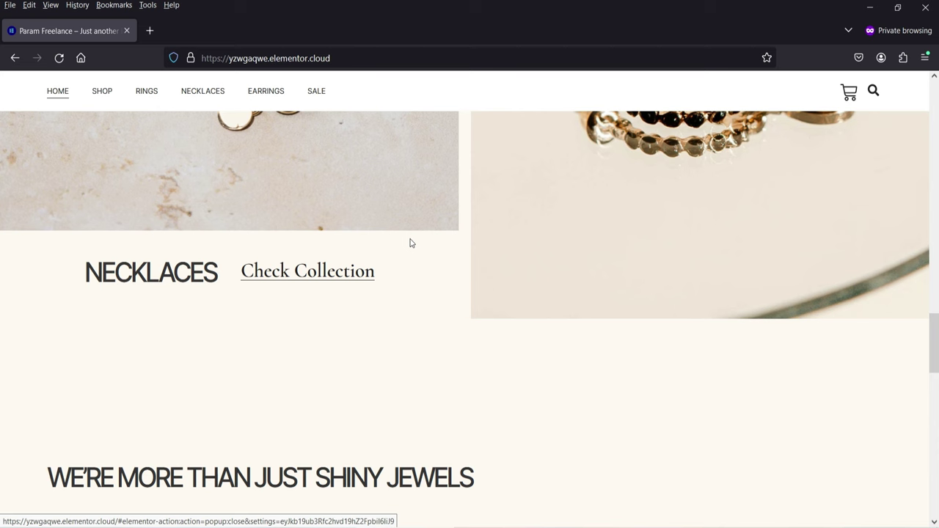
pyautogui.hotkey('alt', 'Tab')
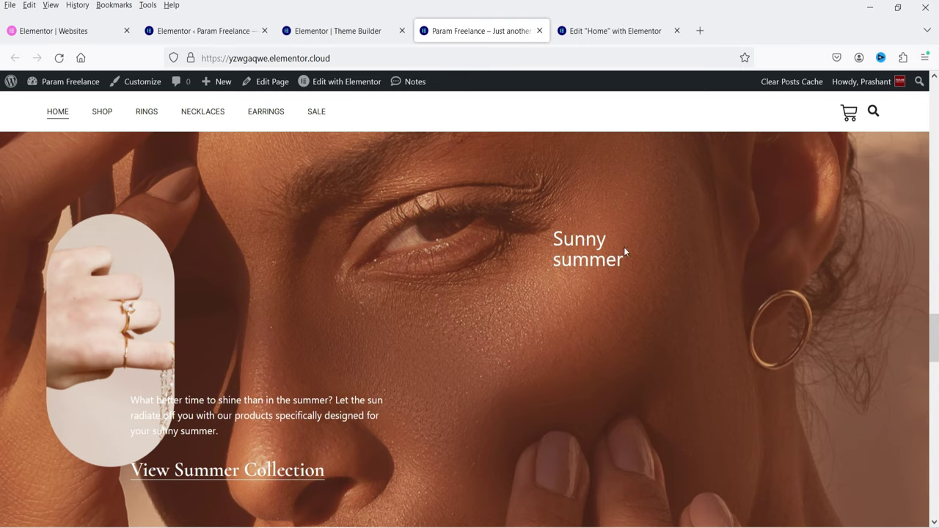
# Back in the page editor, remove the Login Status condition from the summer banner container and add a new condition
pyautogui.click(604, 33)
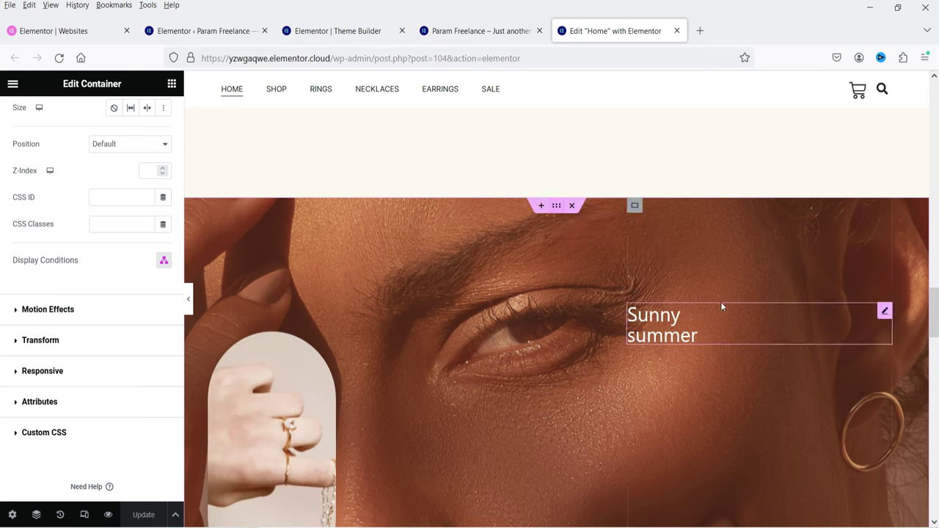
pyautogui.scroll(-5, 721, 302)
pyautogui.scroll(-6, 729, 297)
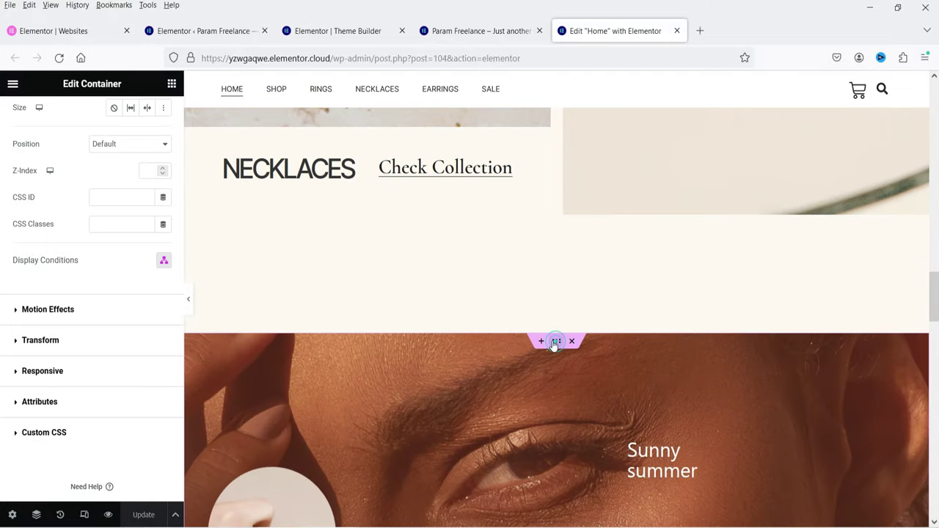
pyautogui.click(164, 261)
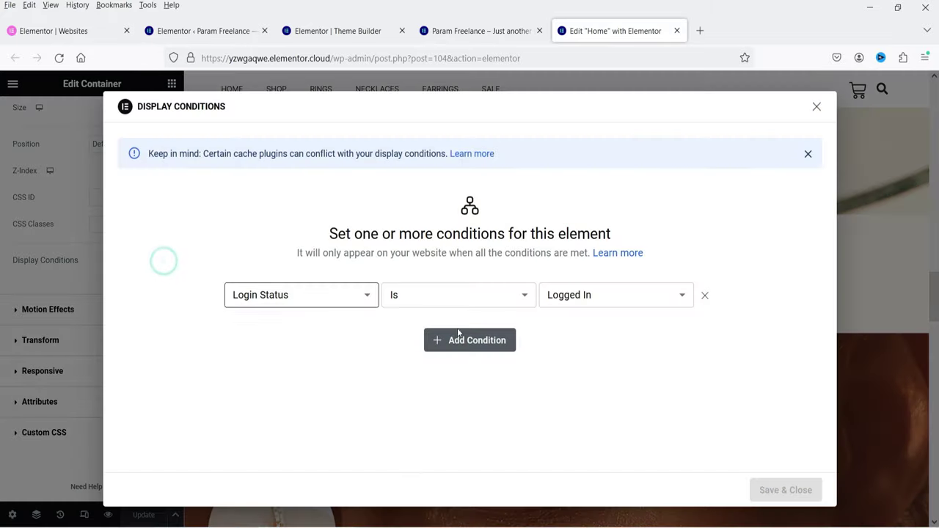
pyautogui.click(705, 296)
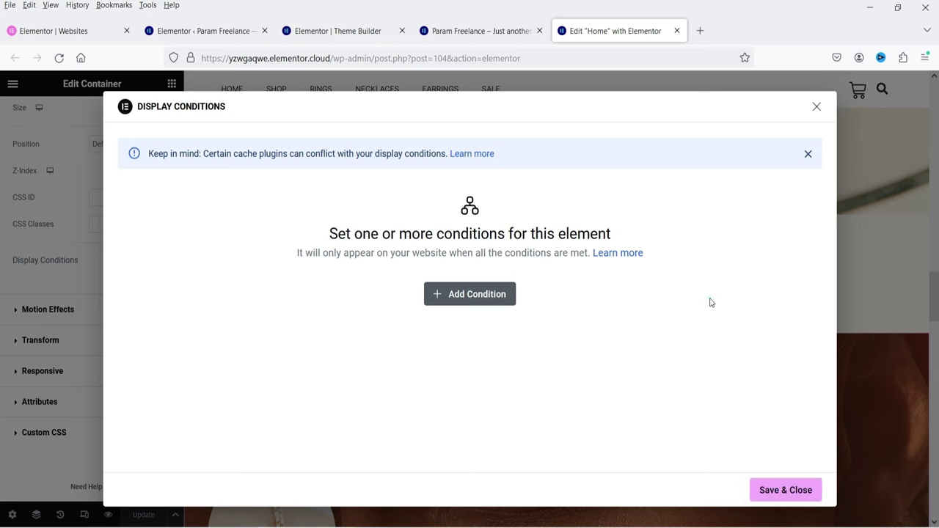
pyautogui.click(486, 297)
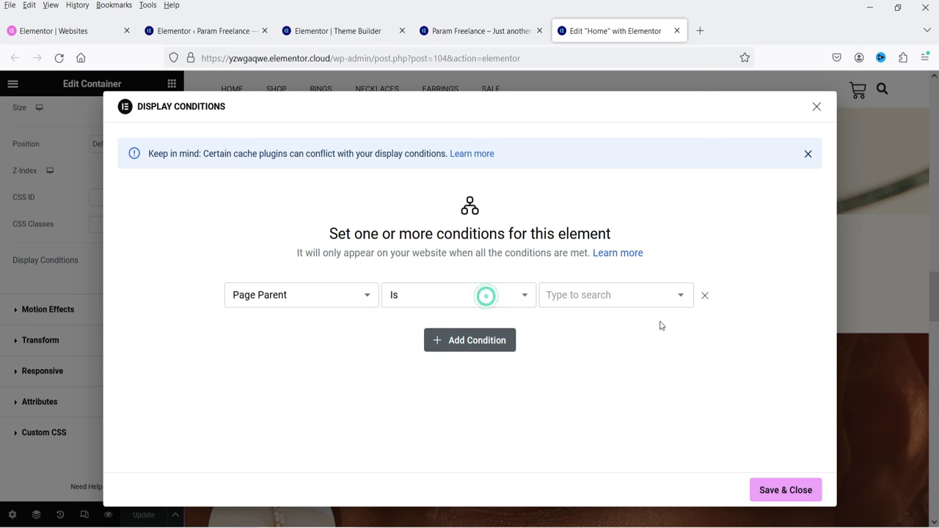
# Set the new condition to Role Is Administrator, Editor and Author
pyautogui.click(271, 295)
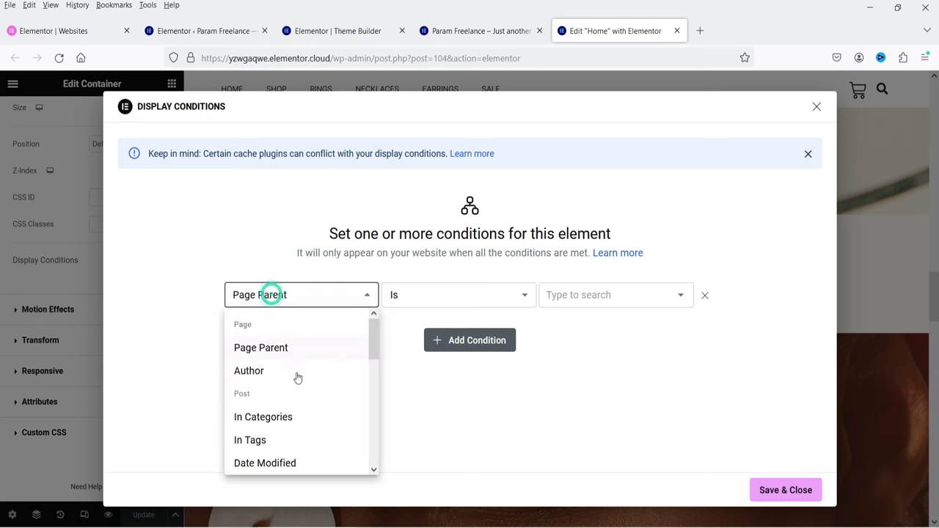
pyautogui.scroll(-3, 301, 379)
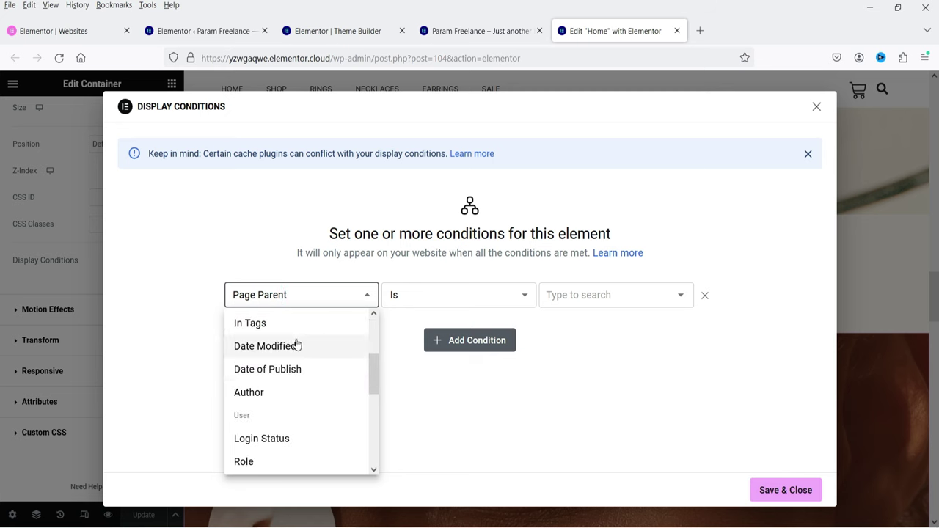
pyautogui.scroll(-3, 297, 345)
pyautogui.click(300, 341)
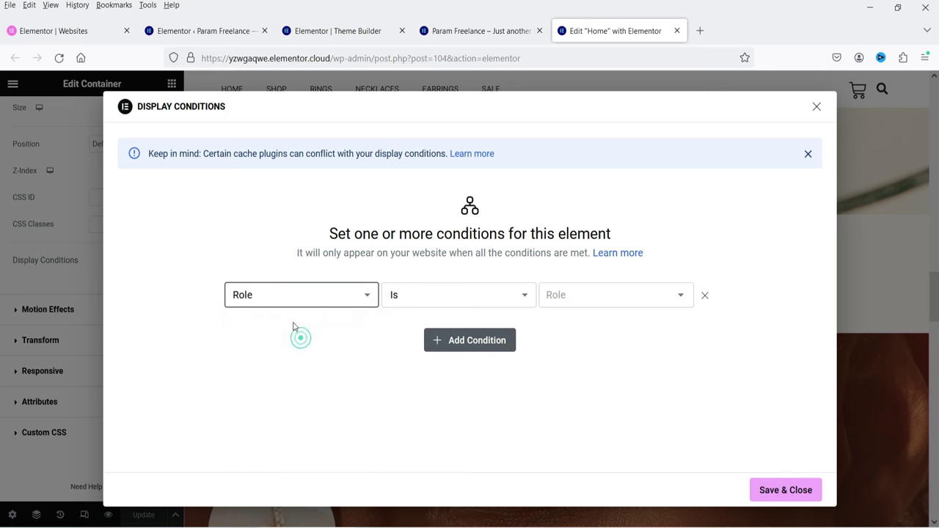
pyautogui.click(621, 295)
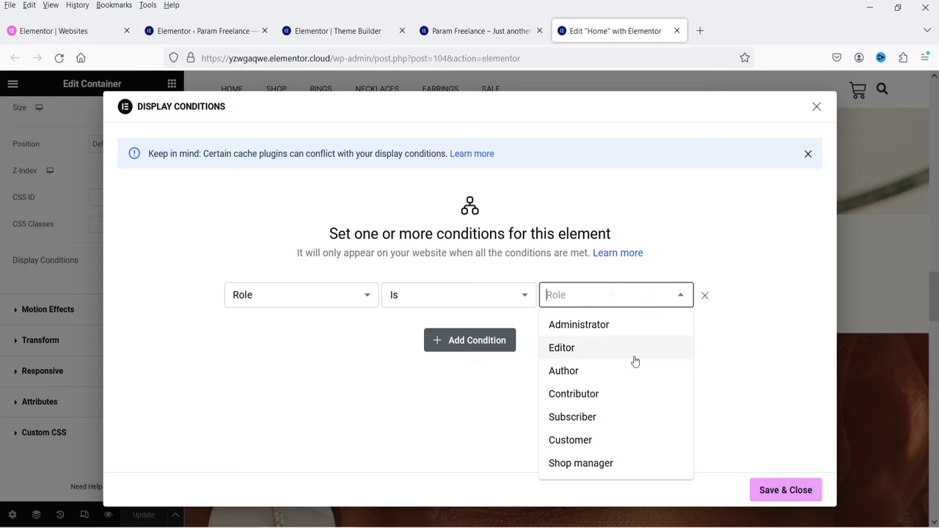
pyautogui.click(628, 327)
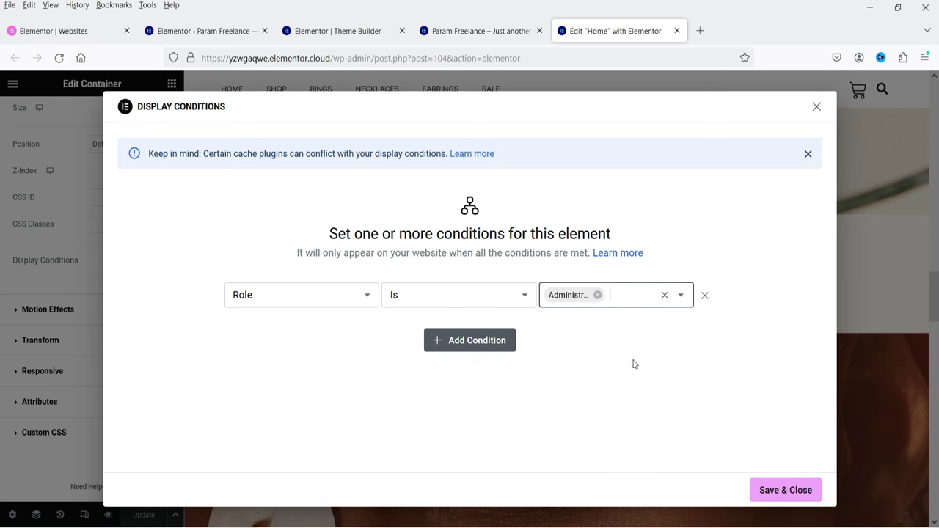
pyautogui.click(624, 293)
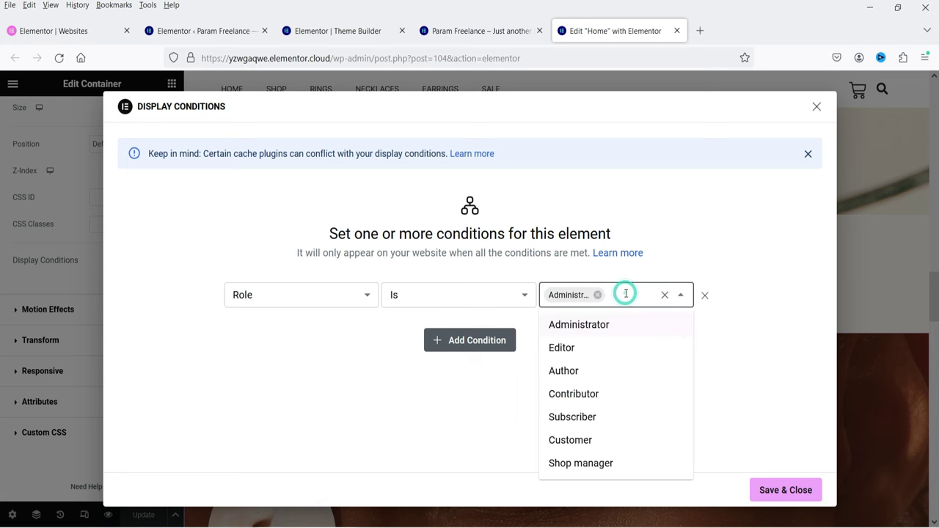
pyautogui.click(573, 349)
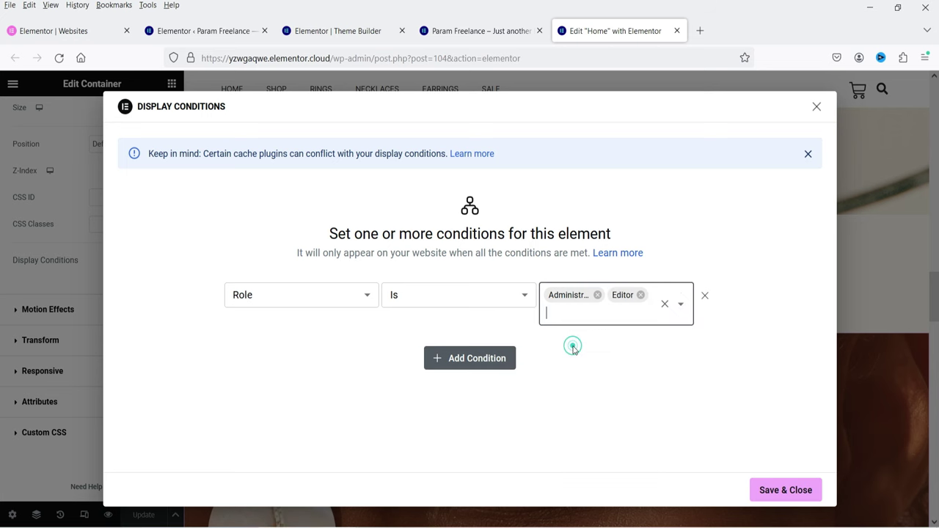
pyautogui.click(591, 308)
pyautogui.click(620, 390)
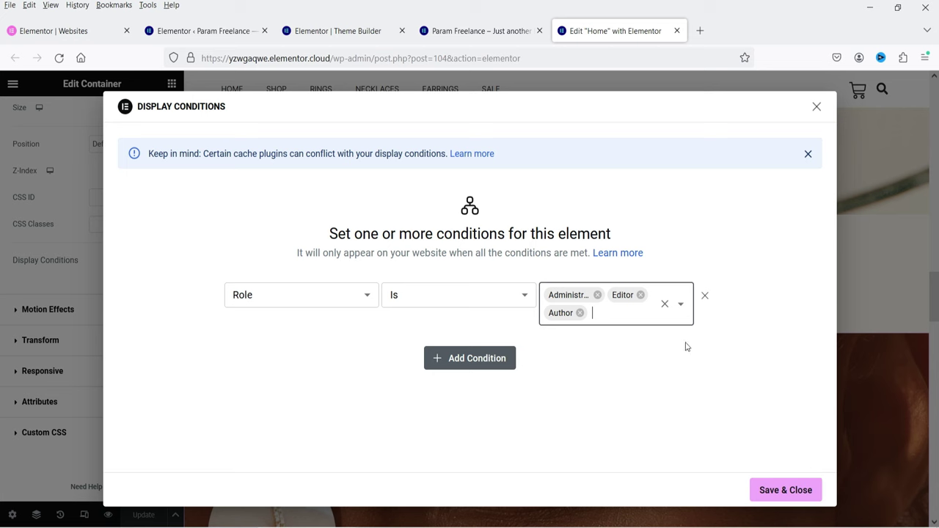
# Reduce the Role condition's selected roles to Administrator only
pyautogui.click(665, 304)
pyautogui.click(573, 294)
pyautogui.click(595, 325)
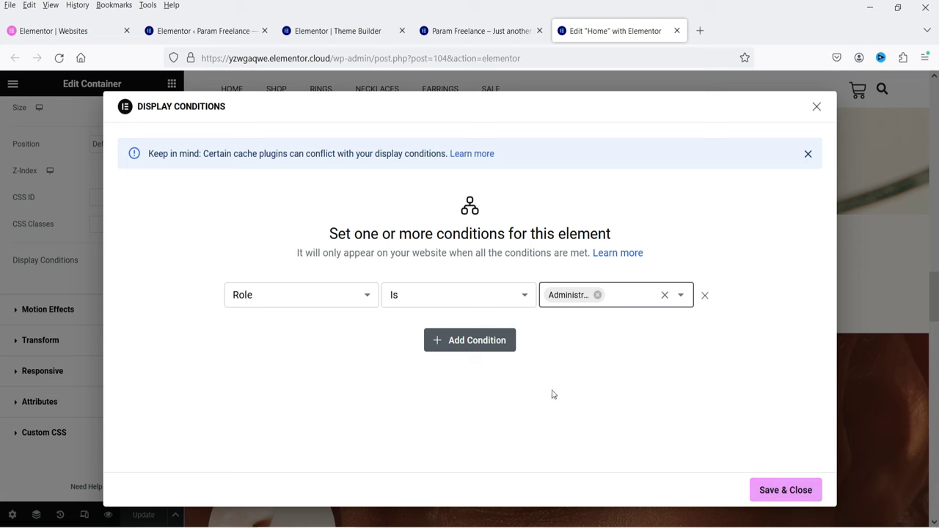
# Add a second condition requiring that Login Status Is Logged In
pyautogui.click(476, 345)
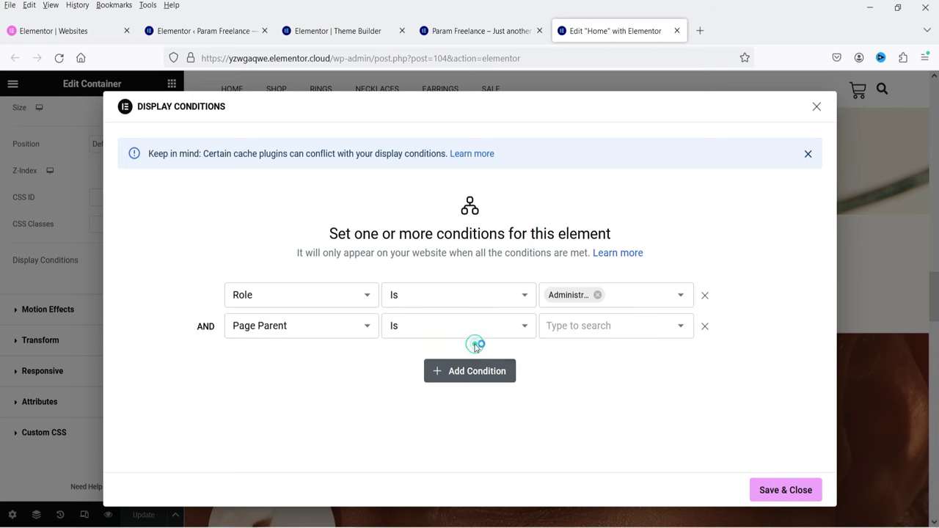
pyautogui.click(272, 328)
pyautogui.scroll(-1, 292, 437)
pyautogui.scroll(-3, 290, 436)
pyautogui.click(287, 412)
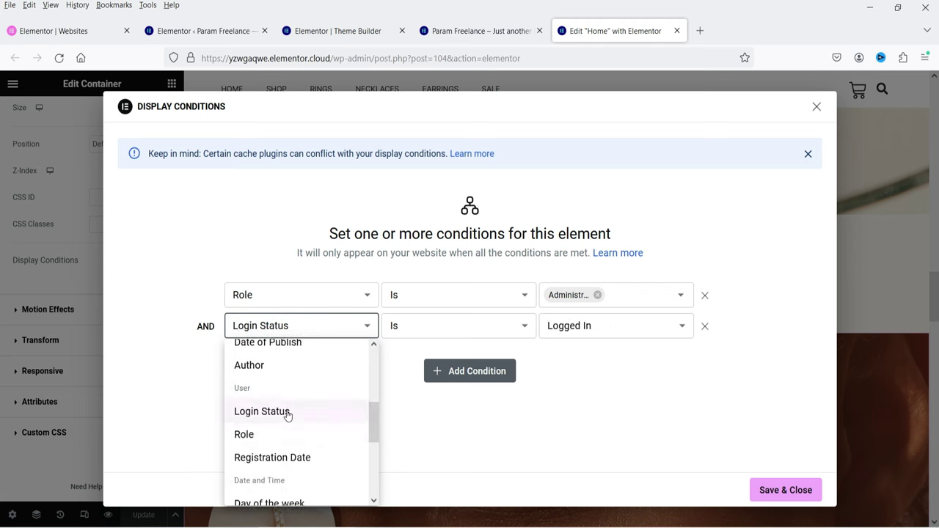
pyautogui.click(581, 327)
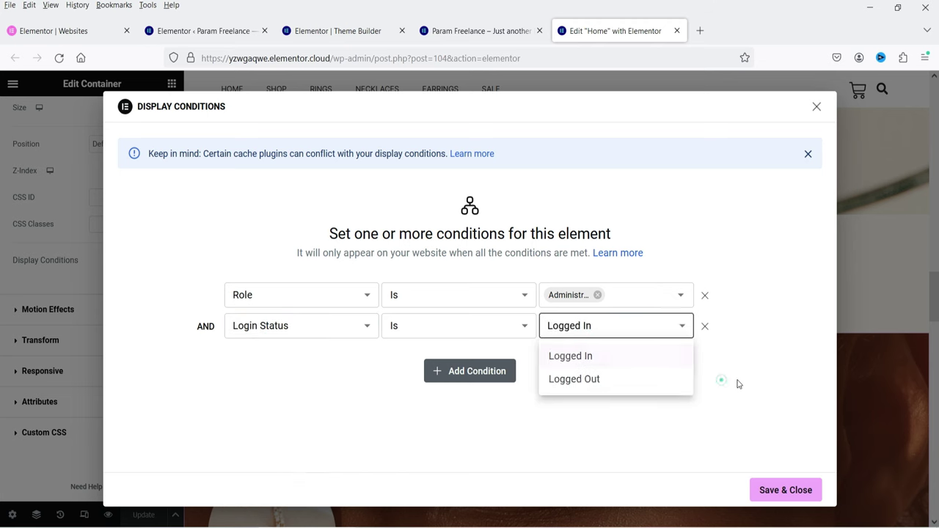
pyautogui.click(752, 352)
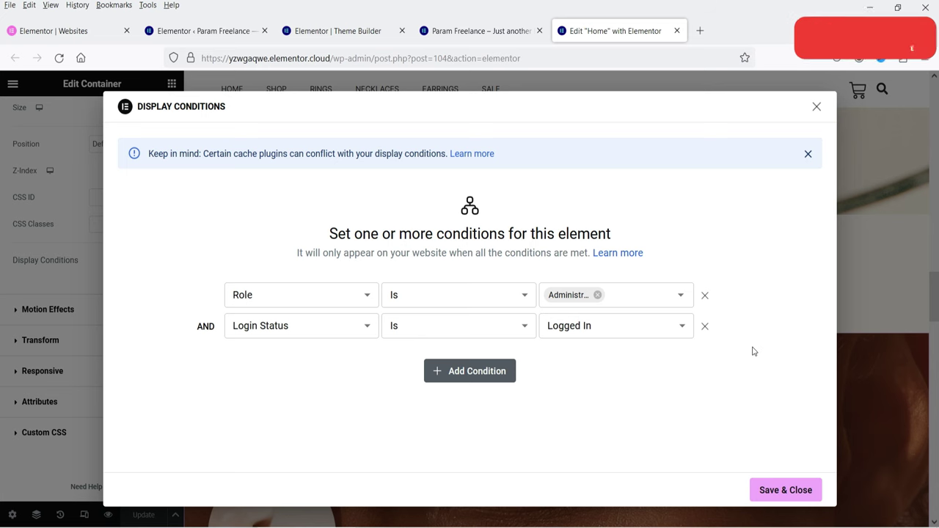
# Remove the Login Status condition and clear the Administrator value from the Role condition
pyautogui.click(705, 327)
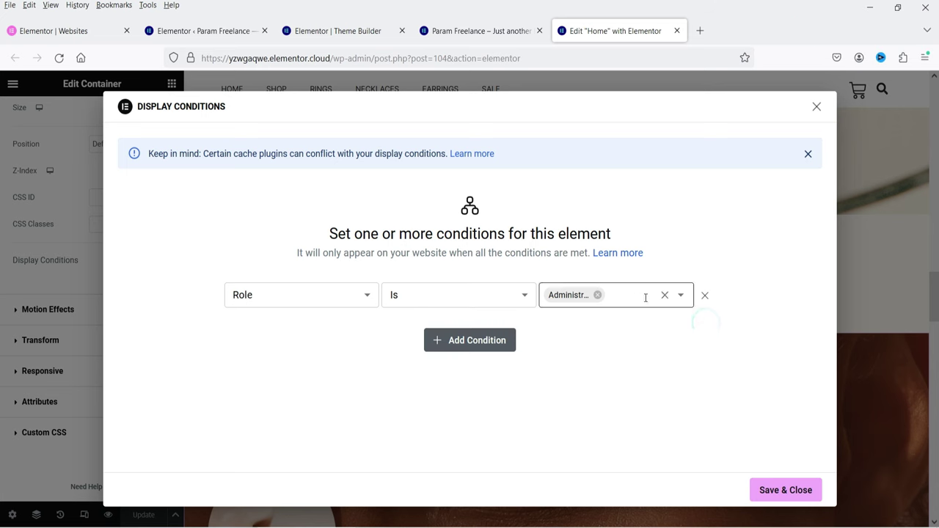
pyautogui.click(312, 296)
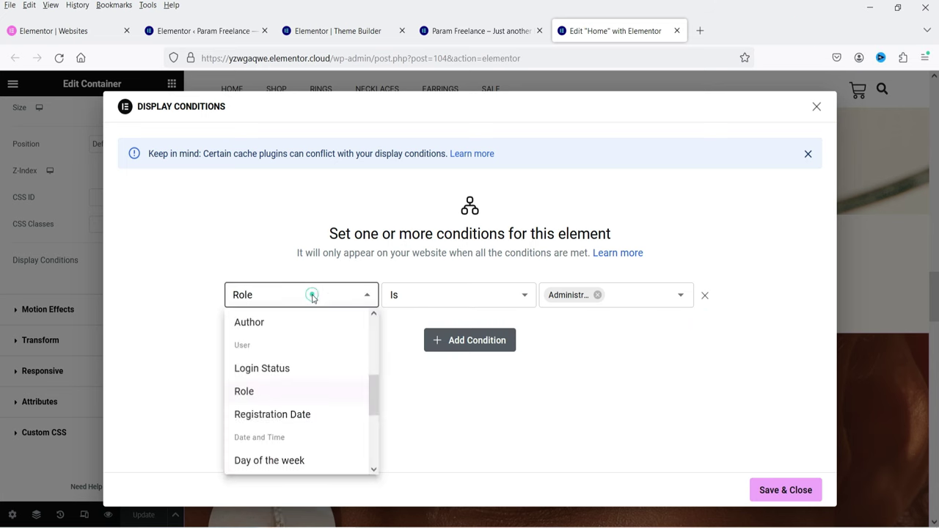
pyautogui.click(681, 296)
pyautogui.click(598, 295)
# Change the condition to Registration Date Is 01/01/2024 and check its available time source options
pyautogui.click(274, 294)
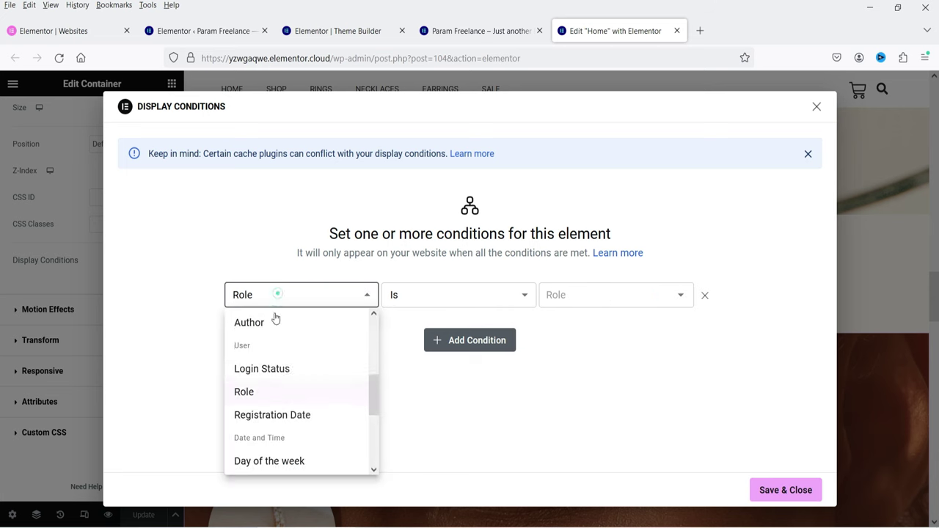
pyautogui.click(290, 415)
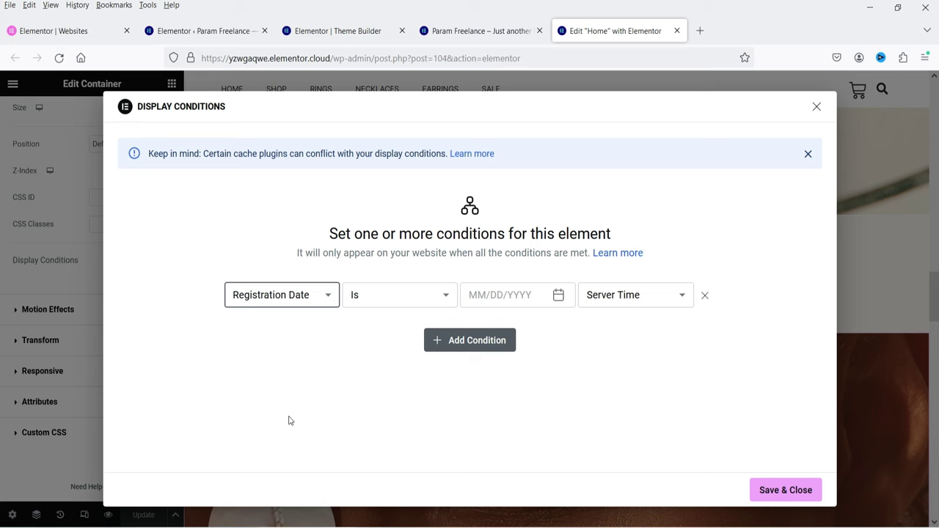
pyautogui.click(524, 294)
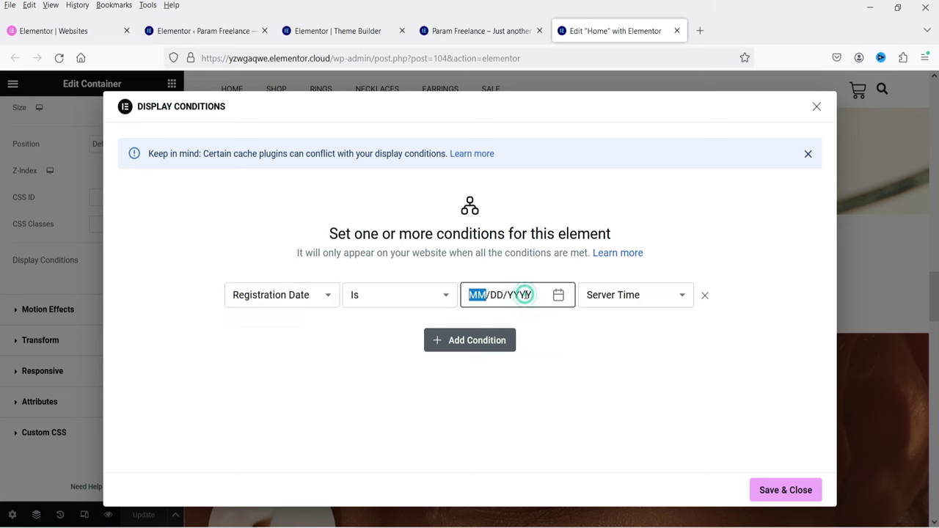
pyautogui.click(559, 294)
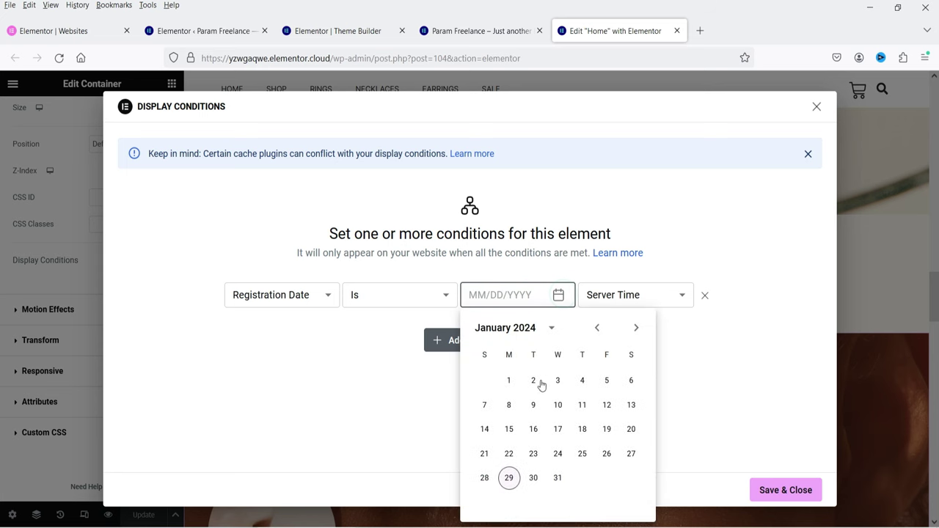
pyautogui.click(516, 379)
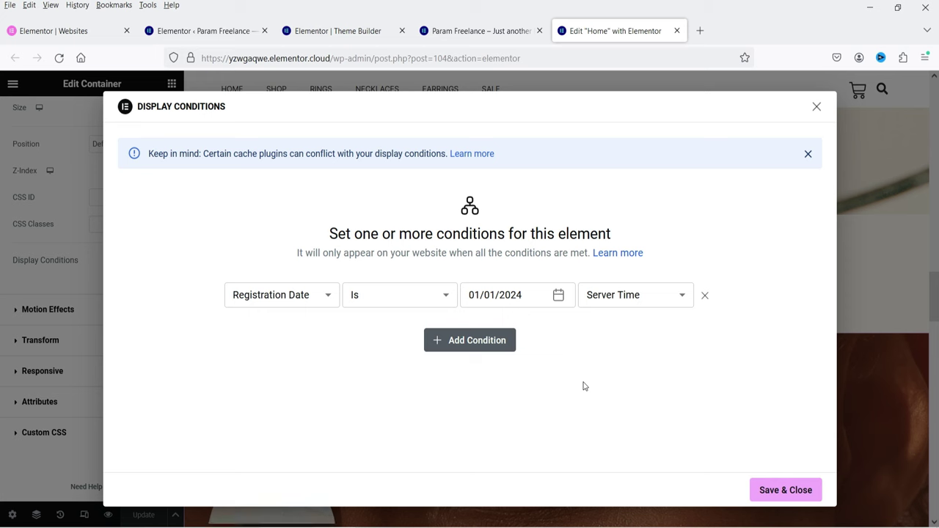
pyautogui.click(638, 301)
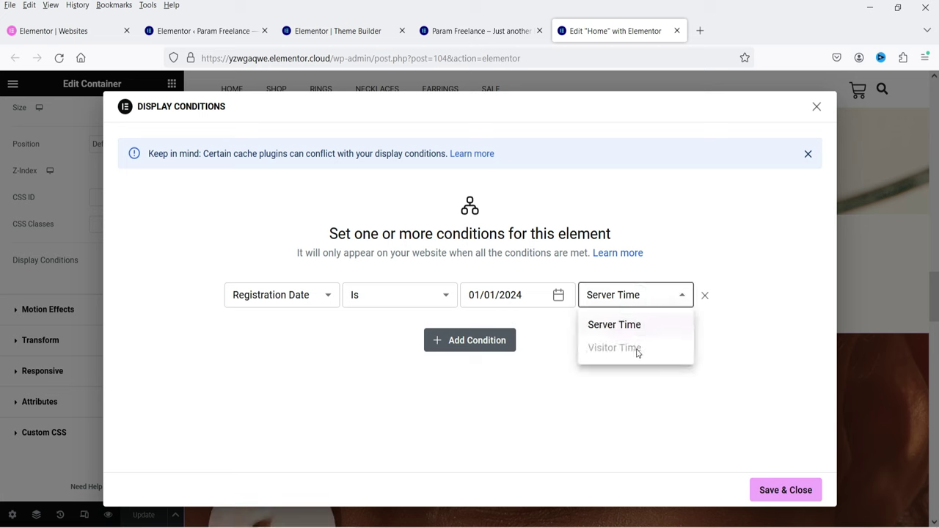
pyautogui.click(741, 350)
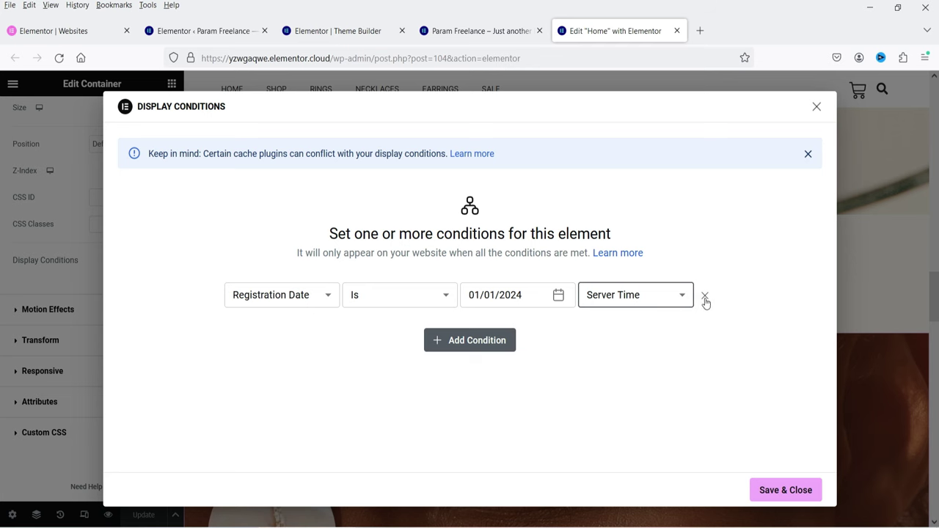
# Replace the Registration Date condition with Day of the week Is Monday, then save the conditions and update the page
pyautogui.click(705, 296)
pyautogui.click(463, 295)
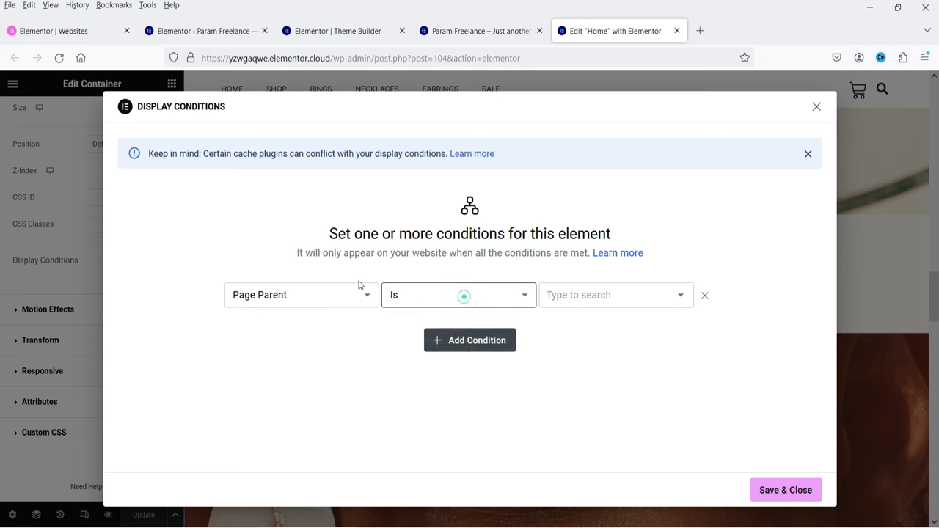
pyautogui.click(267, 298)
pyautogui.scroll(-5, 322, 375)
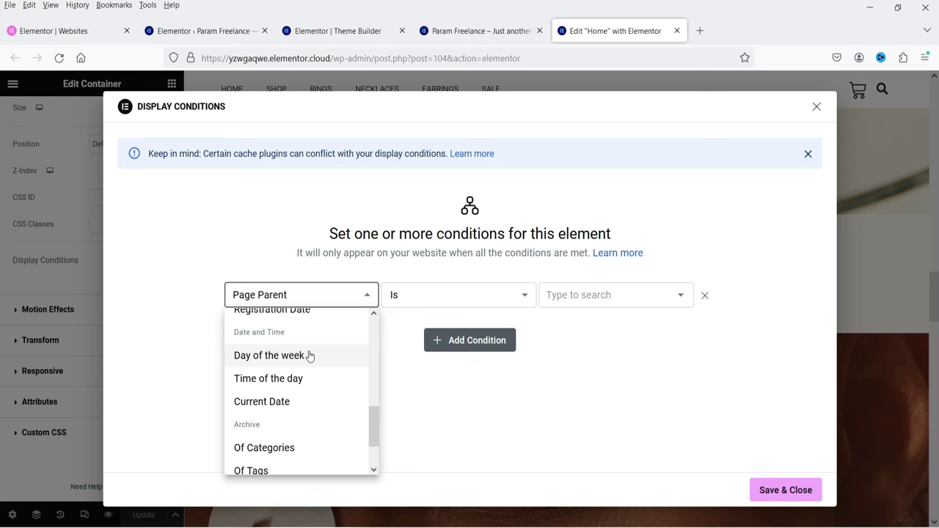
pyautogui.click(308, 356)
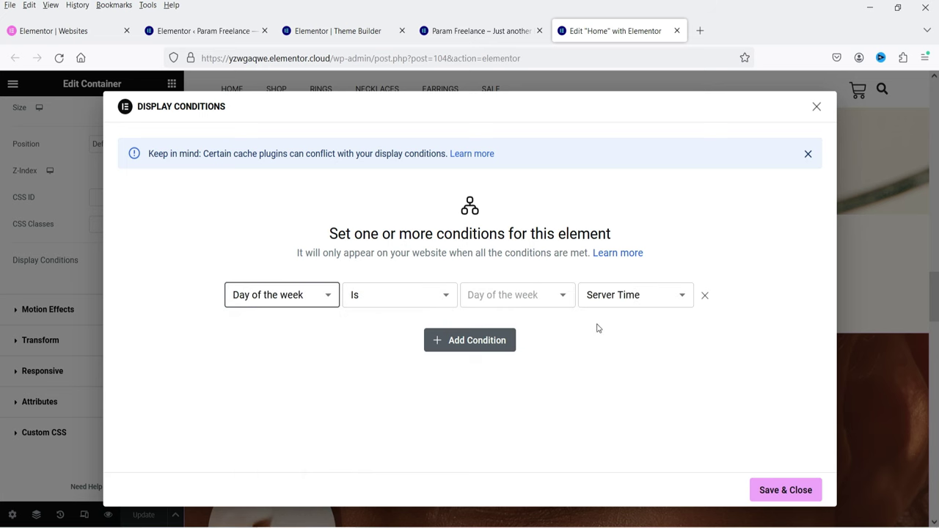
pyautogui.click(563, 297)
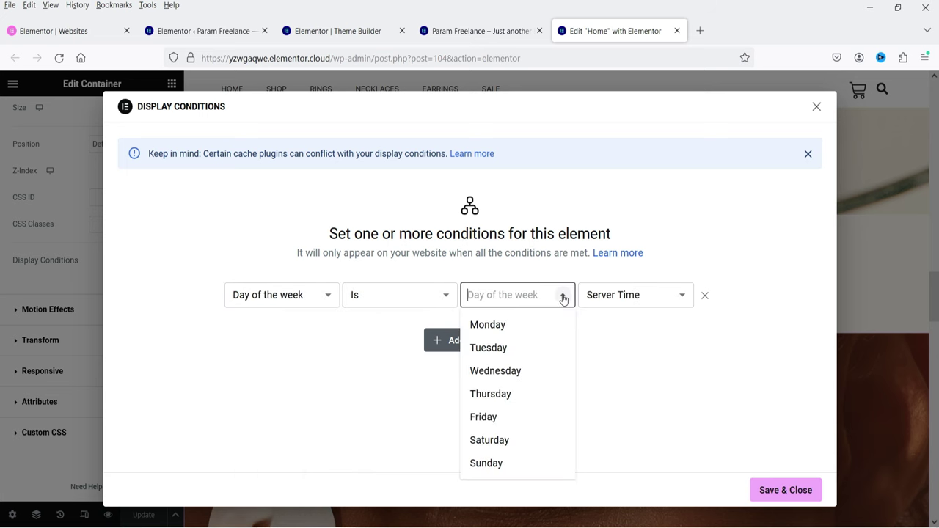
pyautogui.click(505, 329)
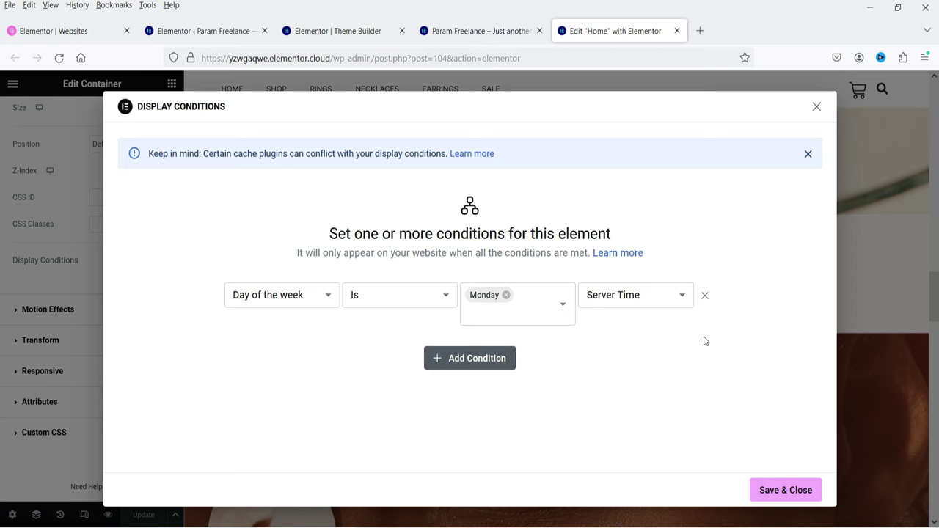
pyautogui.click(801, 495)
pyautogui.click(147, 517)
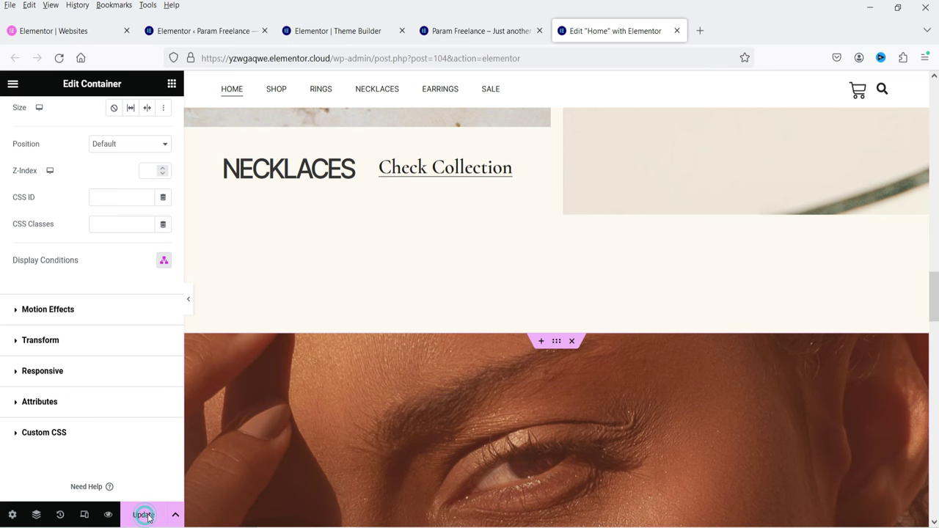
# Reload the live home page in the logged-in window and check the summer banner section
pyautogui.hotkey('ctrl', 'shift', 'Tab')
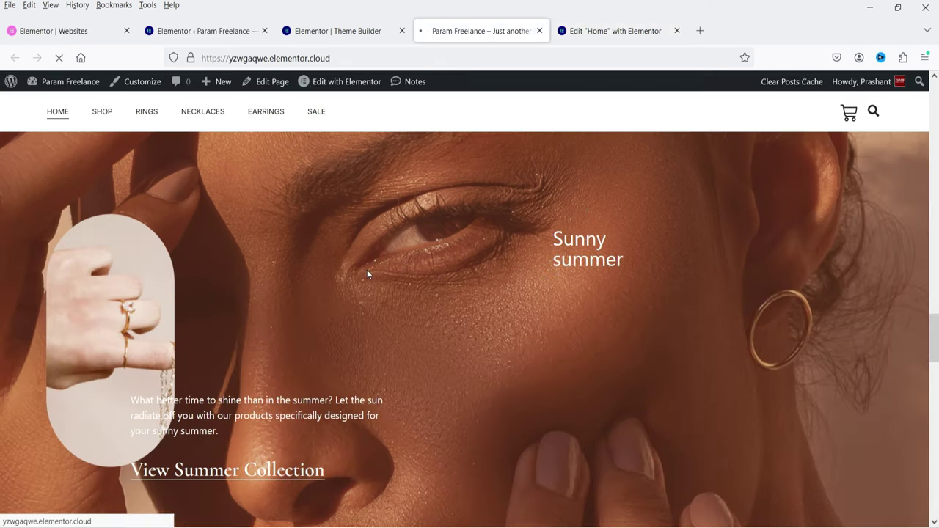
pyautogui.scroll(-10, 540, 295)
pyautogui.scroll(10, 547, 299)
pyautogui.scroll(-3, 478, 270)
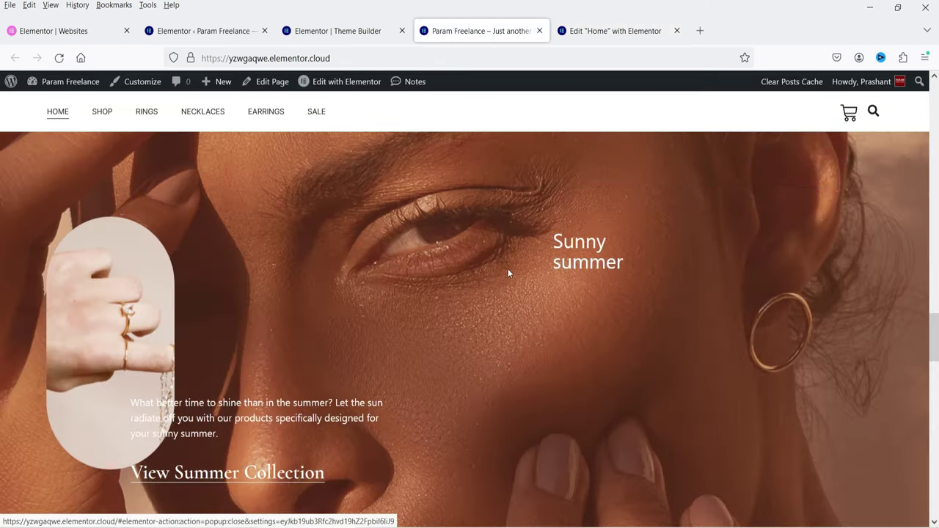
# Reload the home page in the private browsing window, close the popup, and check for the summer banner
pyautogui.hotkey('alt', 'Tab')
pyautogui.click(59, 58)
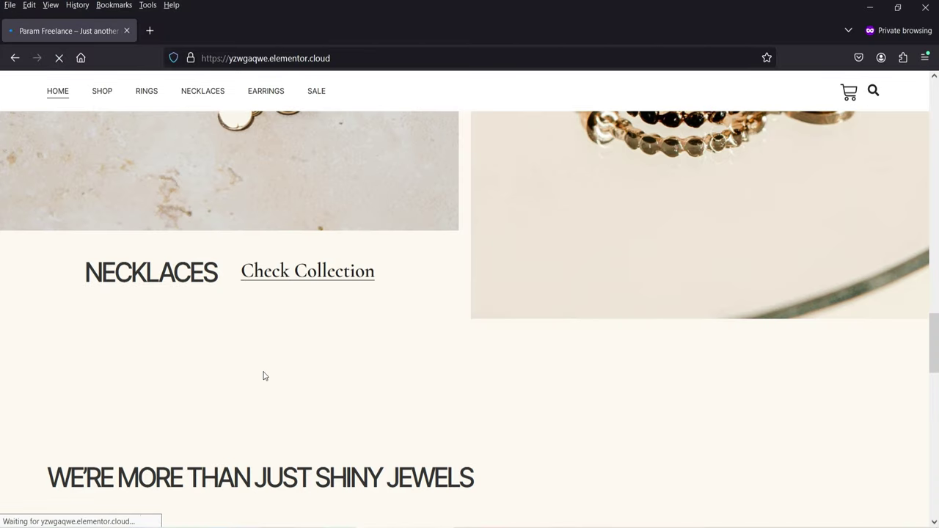
pyautogui.scroll(-5, 343, 320)
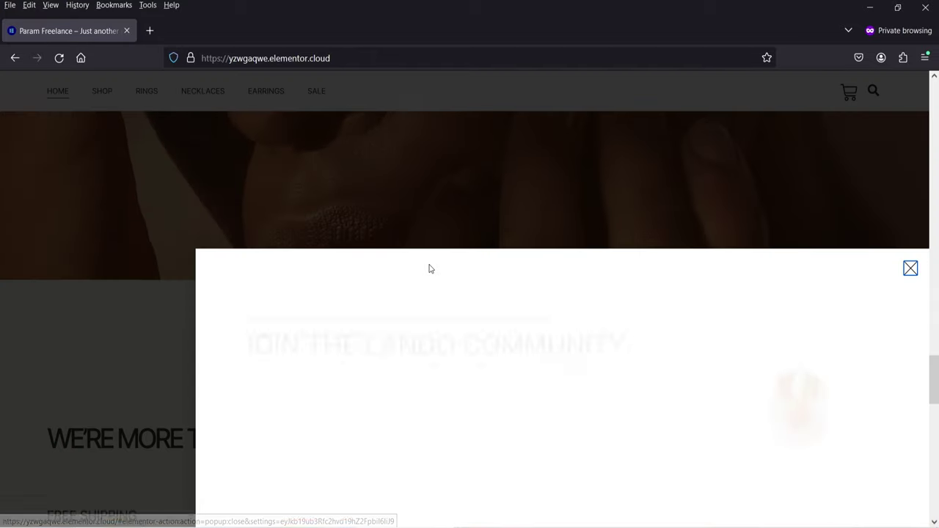
pyautogui.click(910, 269)
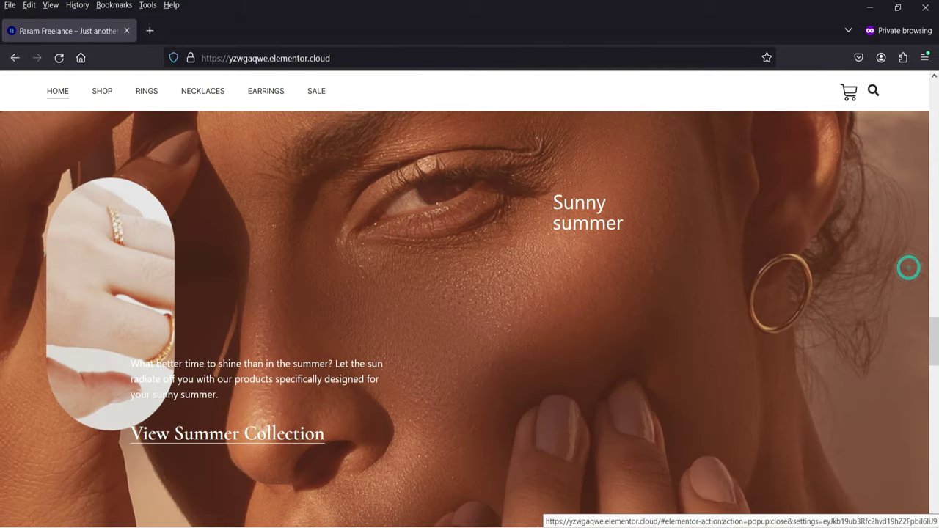
# Back in the page editor, change the banner container's Day of the week condition to Wednesday, and save and update the page
pyautogui.hotkey('alt', 'Tab')
pyautogui.click(618, 41)
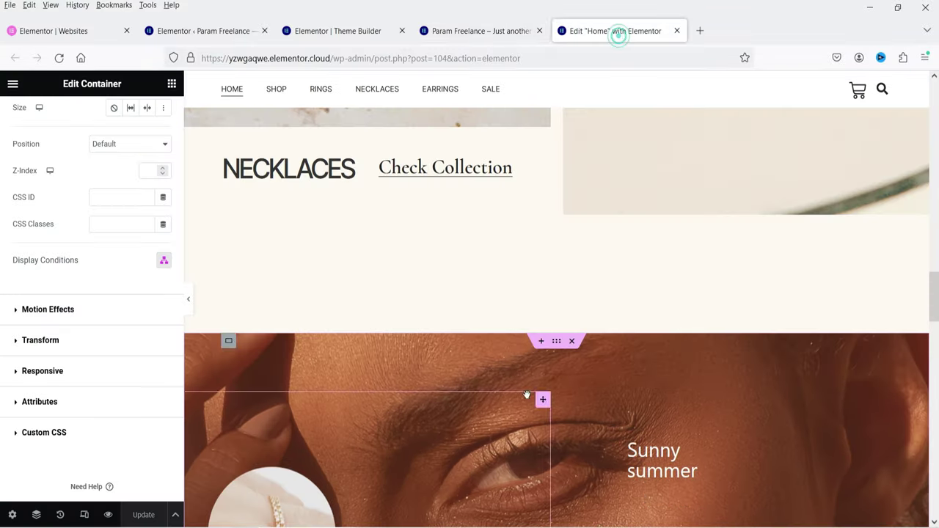
pyautogui.click(164, 262)
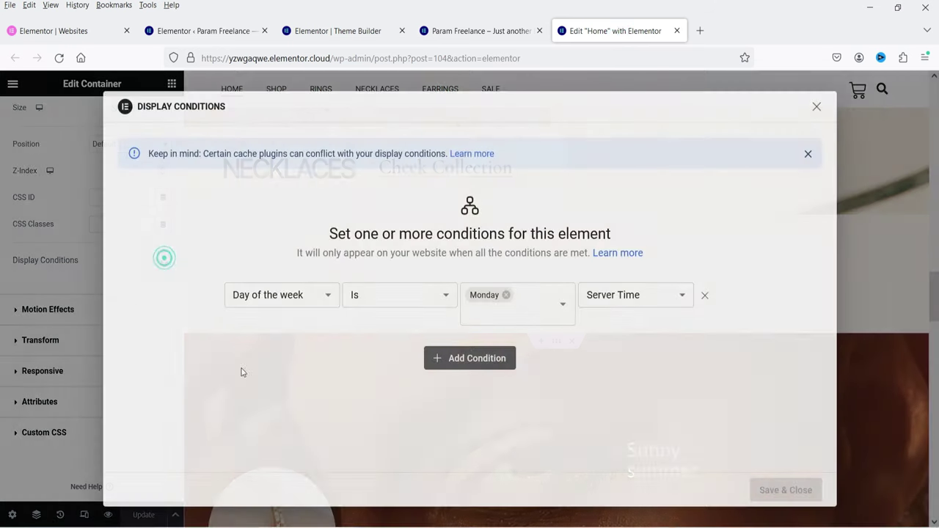
pyautogui.click(506, 295)
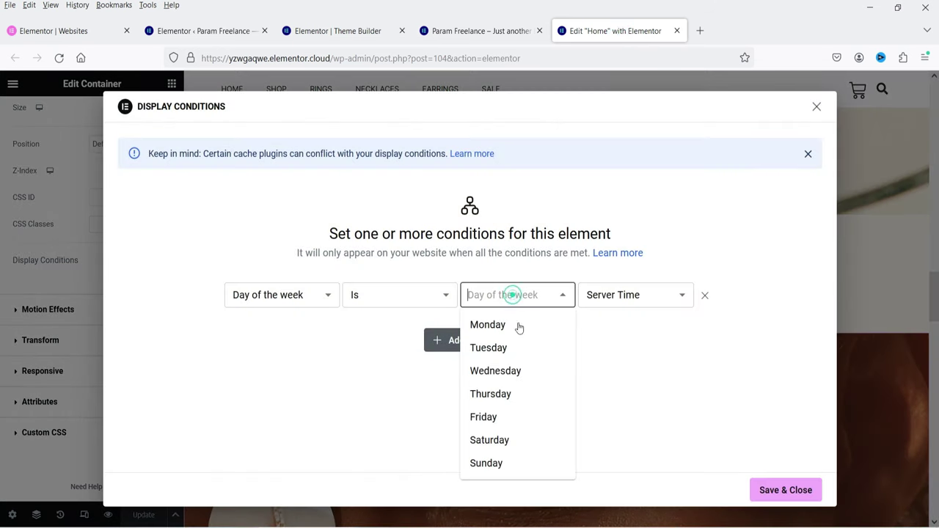
pyautogui.click(524, 378)
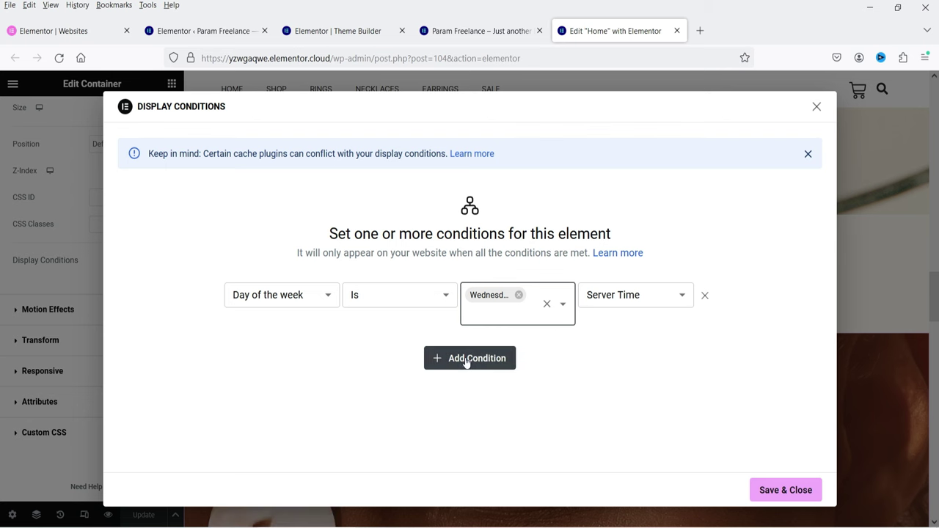
pyautogui.click(786, 491)
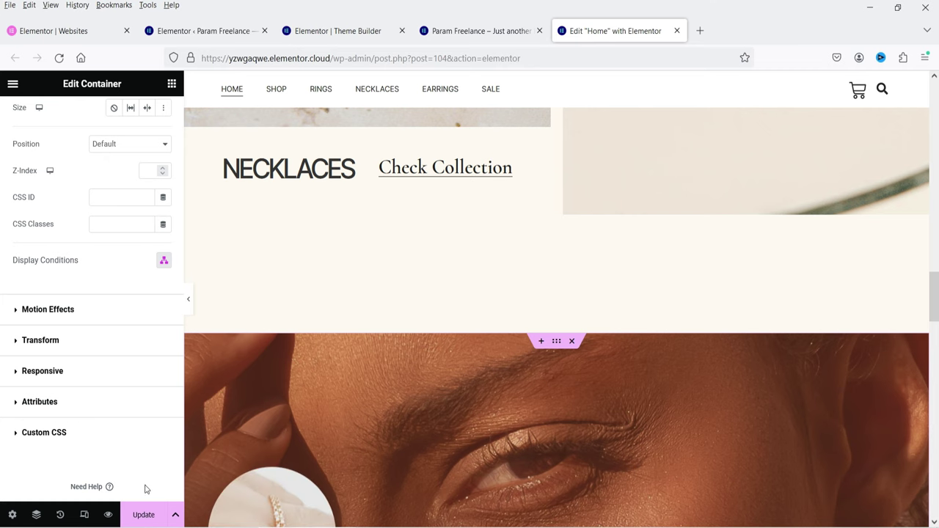
pyautogui.click(145, 515)
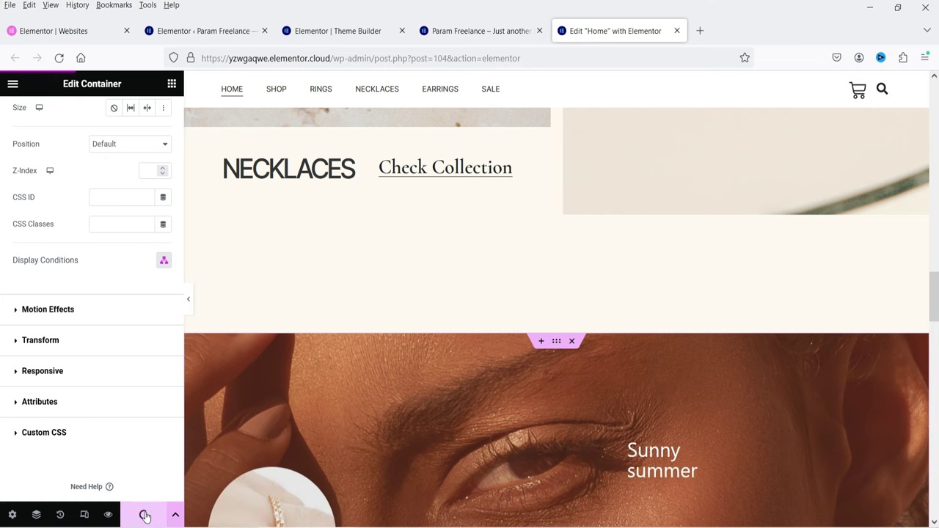
# Reload the private browsing window's home page to check the summer banner under the Wednesday condition
pyautogui.hotkey('alt', 'Tab')
pyautogui.click(59, 58)
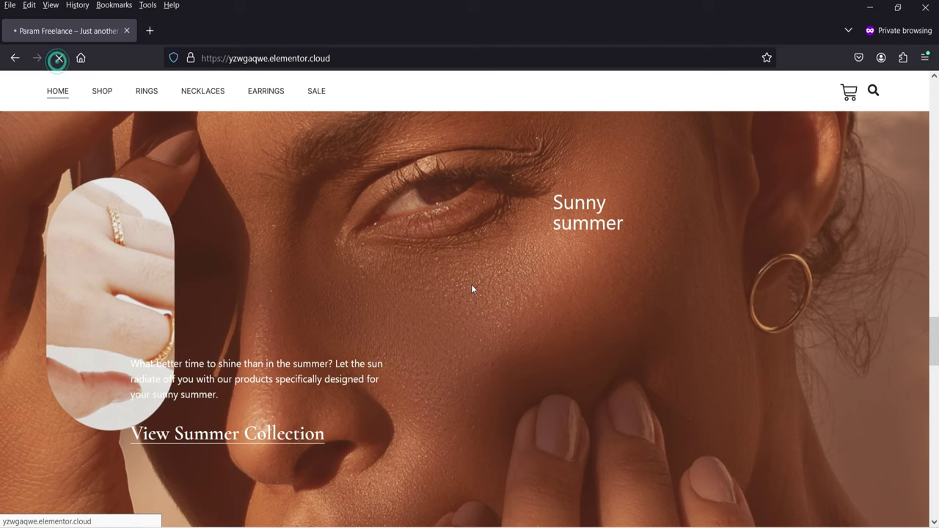
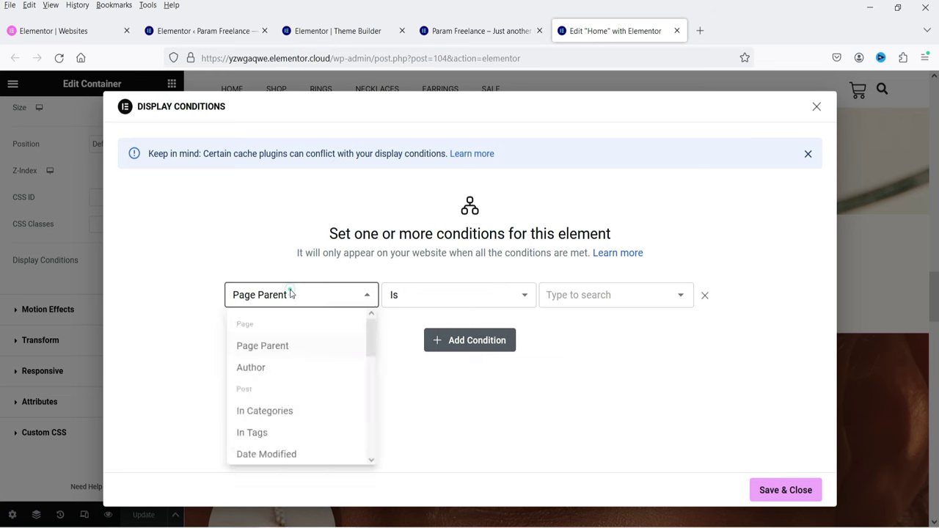
pyautogui.scroll(-5, 313, 384)
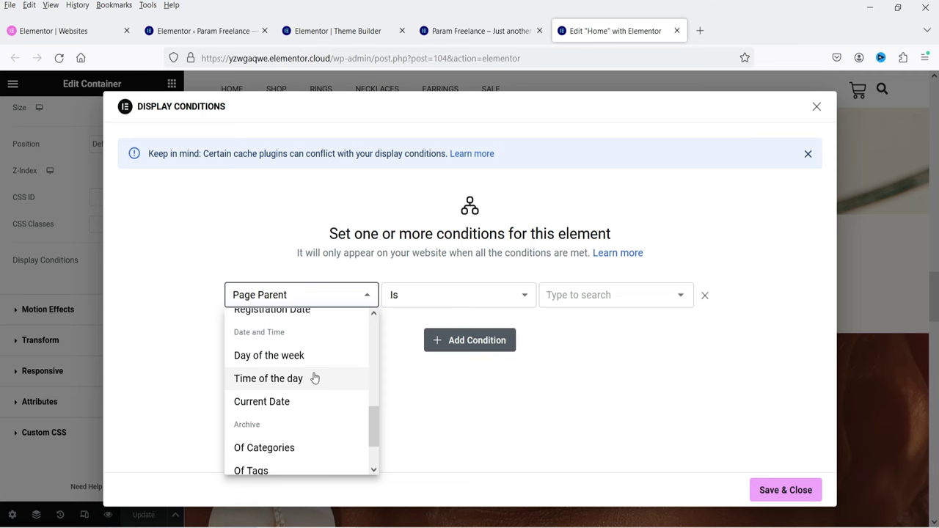
pyautogui.click(620, 258)
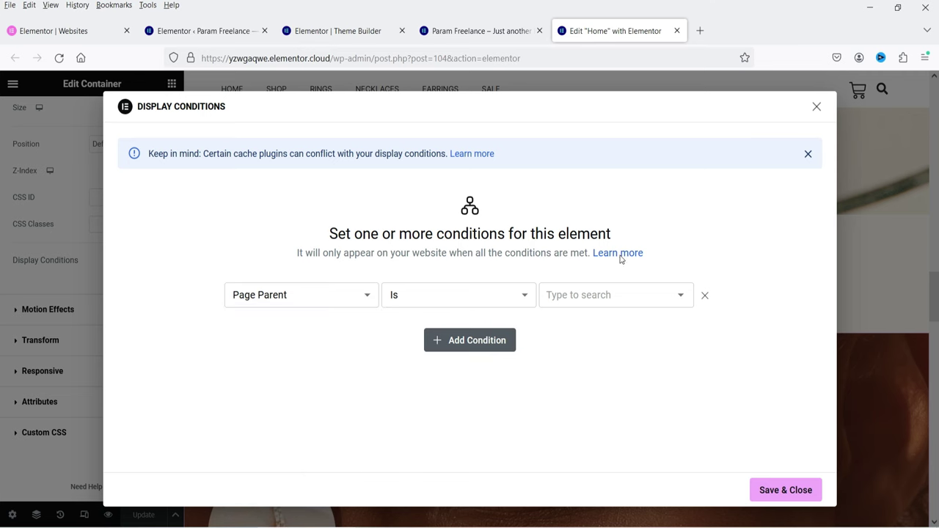
# Close the display conditions unchanged and insert a new single-column container directly above the summer banner
pyautogui.click(816, 108)
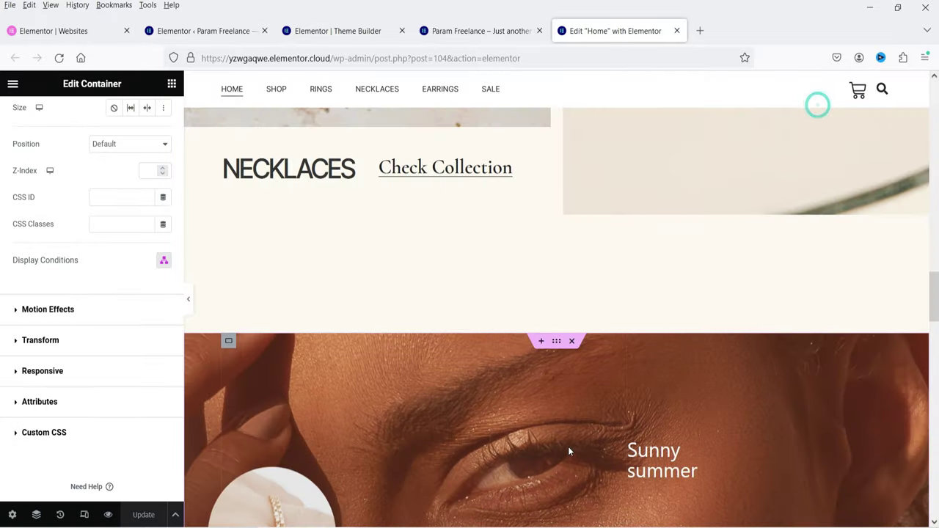
pyautogui.click(540, 336)
pyautogui.click(529, 384)
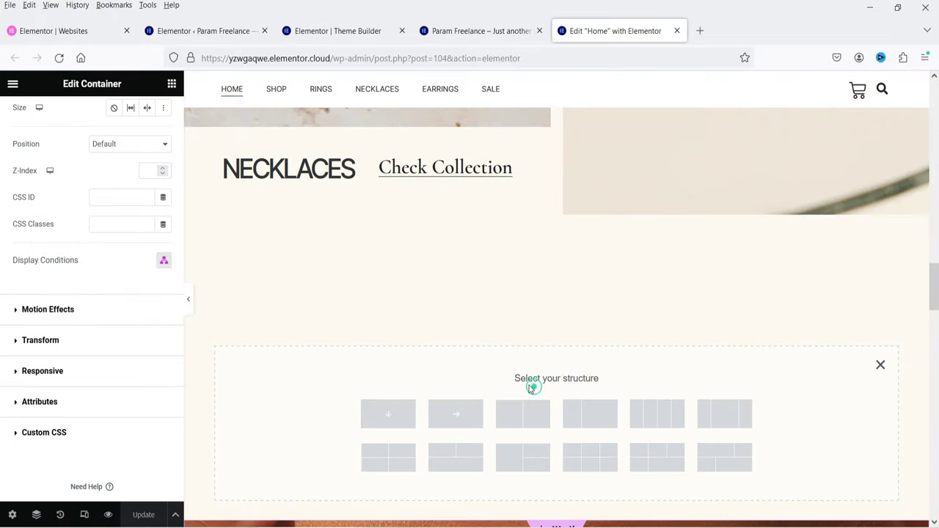
pyautogui.click(377, 416)
# Give the new container a solid background in the global Primary color
pyautogui.click(82, 115)
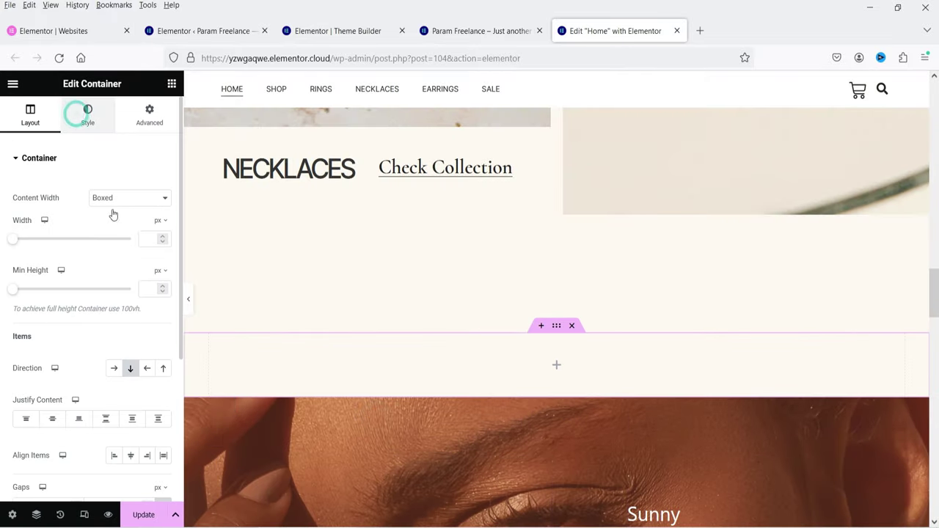
pyautogui.click(114, 215)
pyautogui.click(147, 242)
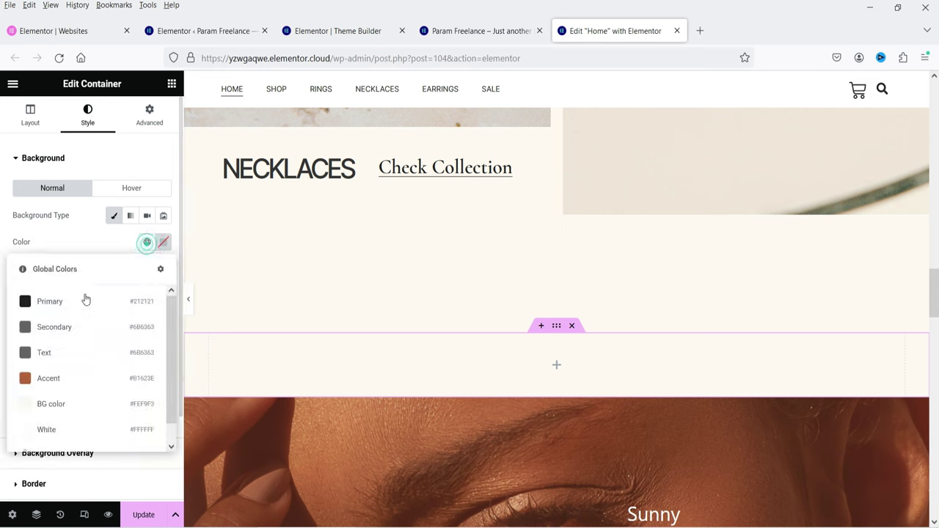
pyautogui.click(83, 300)
# Add a Heading widget to the new container with the title "Discount of 20% only For the Week"
pyautogui.click(171, 83)
pyautogui.moveTo(53, 371); pyautogui.dragTo(448, 373)
pyautogui.tripleClick(91, 204)
pyautogui.write('Discount of 20% only For the Week')
# Center the discount heading, make its text white, and add spacing above and below it
pyautogui.click(89, 115)
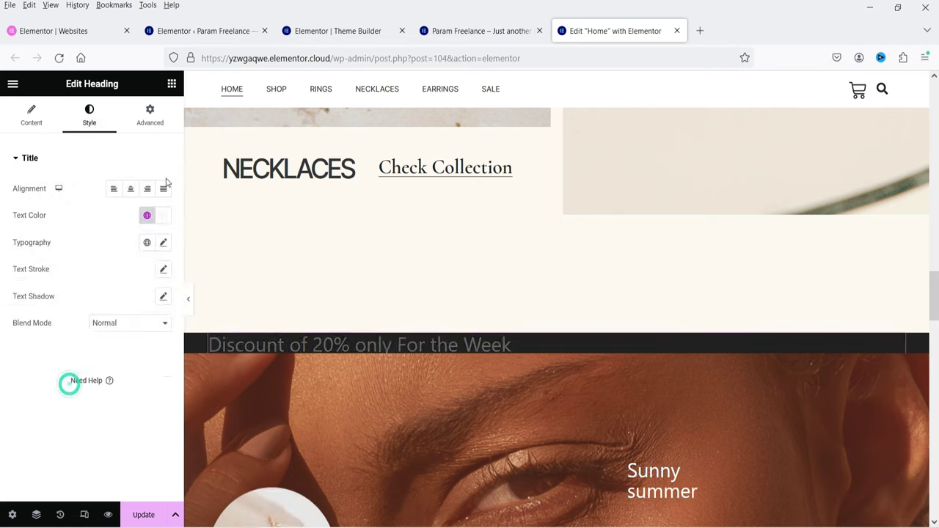
pyautogui.click(150, 115)
pyautogui.click(31, 115)
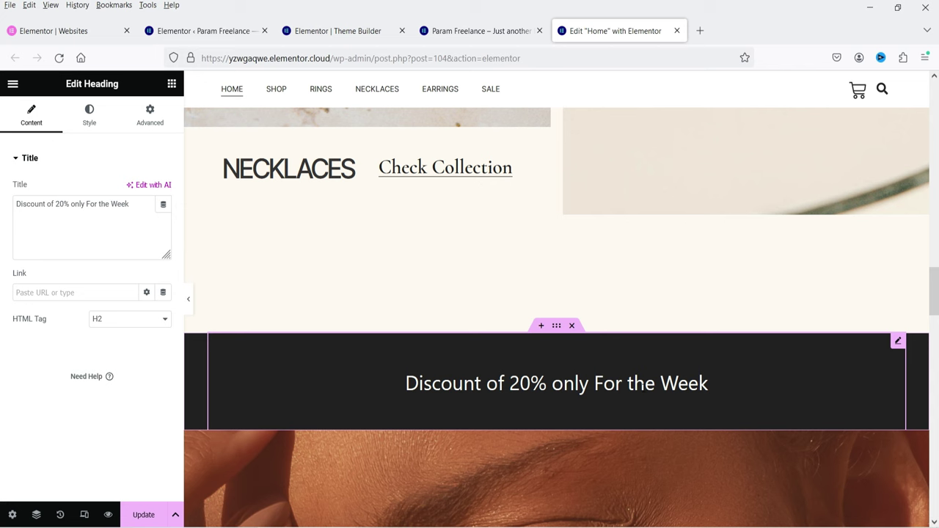
# Open the display conditions of the discount banner's container and add a condition
pyautogui.click(557, 328)
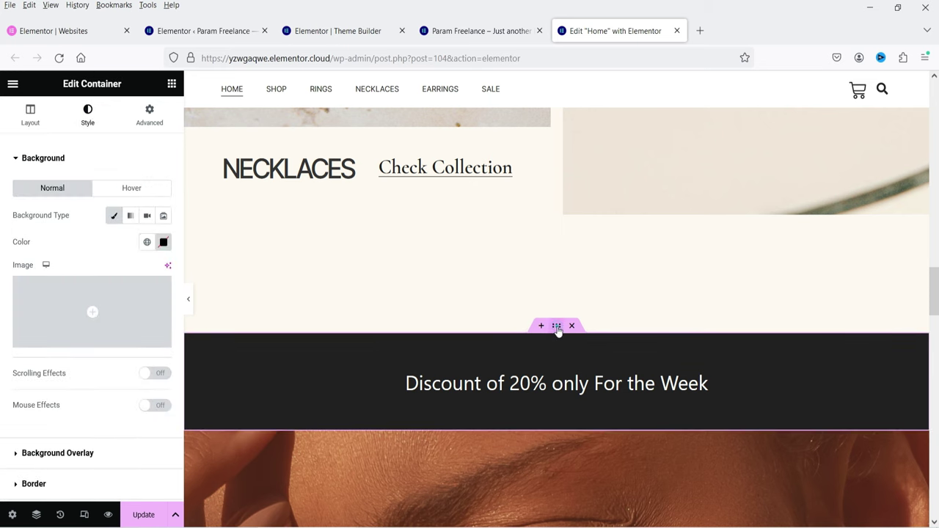
pyautogui.click(149, 119)
pyautogui.scroll(-4, 39, 300)
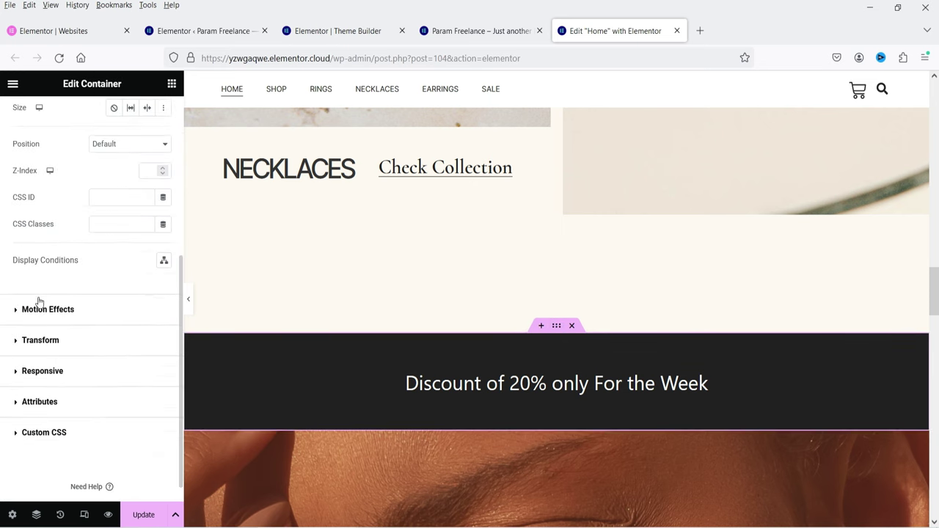
pyautogui.click(165, 260)
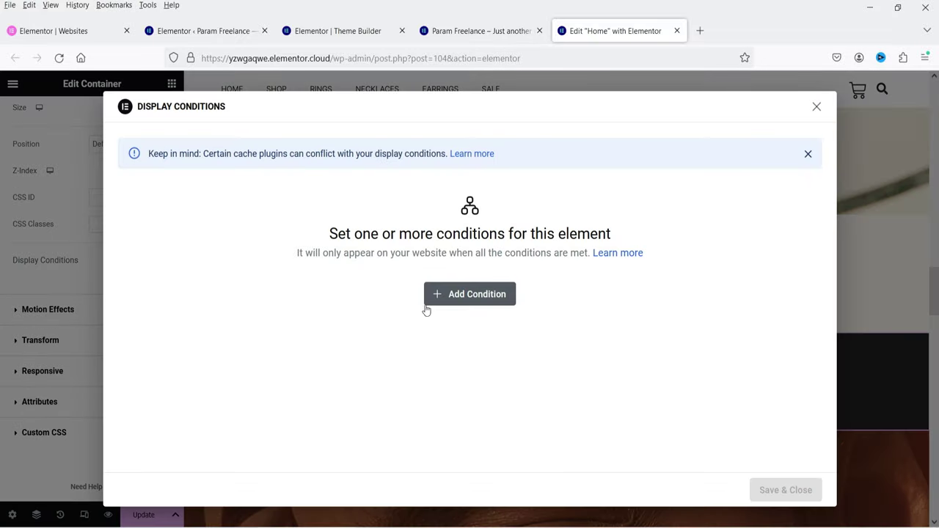
pyautogui.click(426, 306)
# Set the discount container's condition to Current Date Is After 01/28/2024
pyautogui.click(270, 293)
pyautogui.scroll(-3, 298, 391)
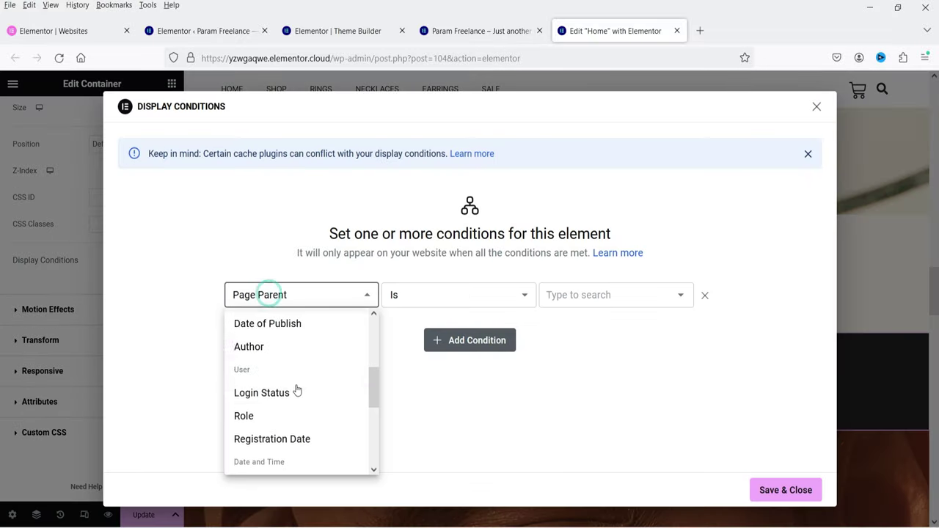
pyautogui.scroll(-3, 310, 415)
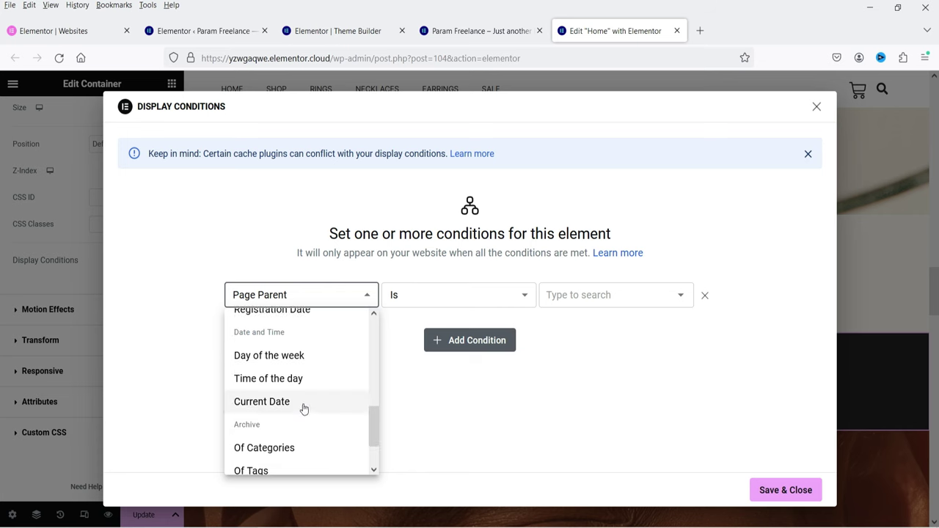
pyautogui.click(304, 408)
pyautogui.click(409, 301)
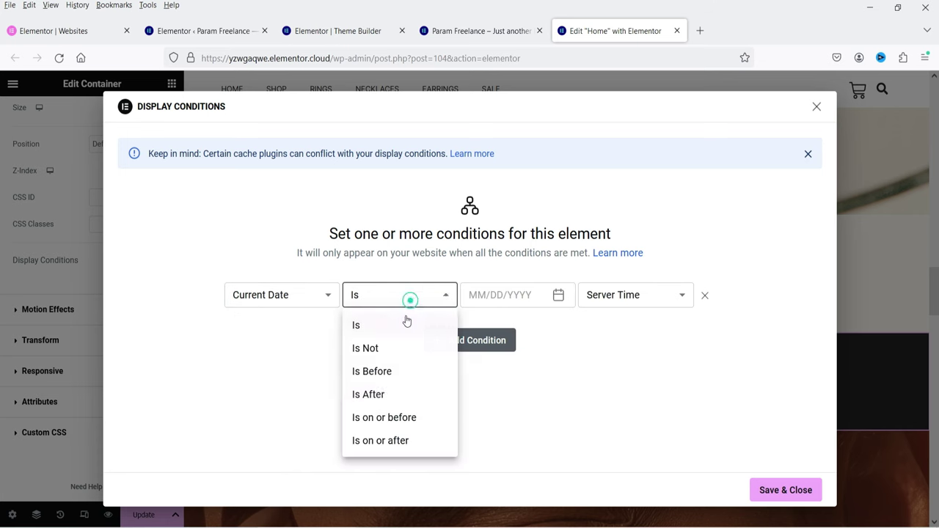
pyautogui.click(398, 393)
pyautogui.click(512, 294)
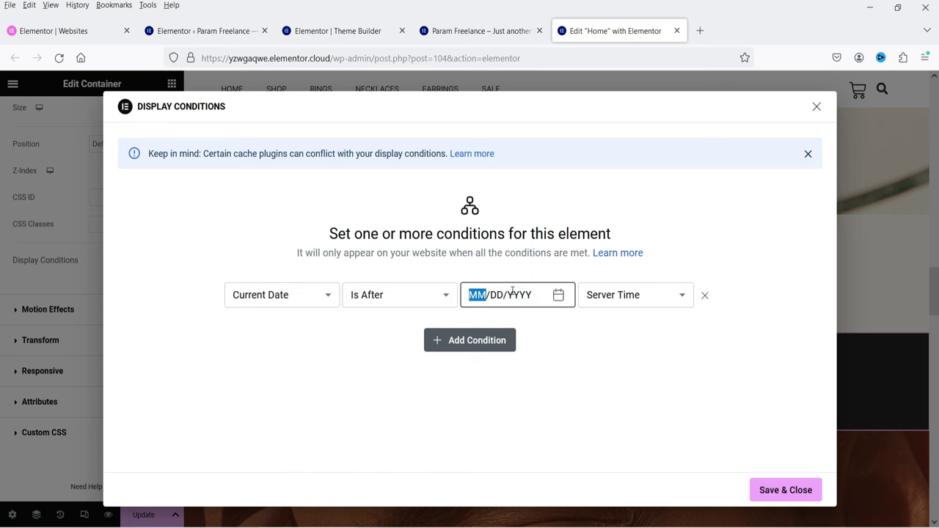
pyautogui.click(557, 294)
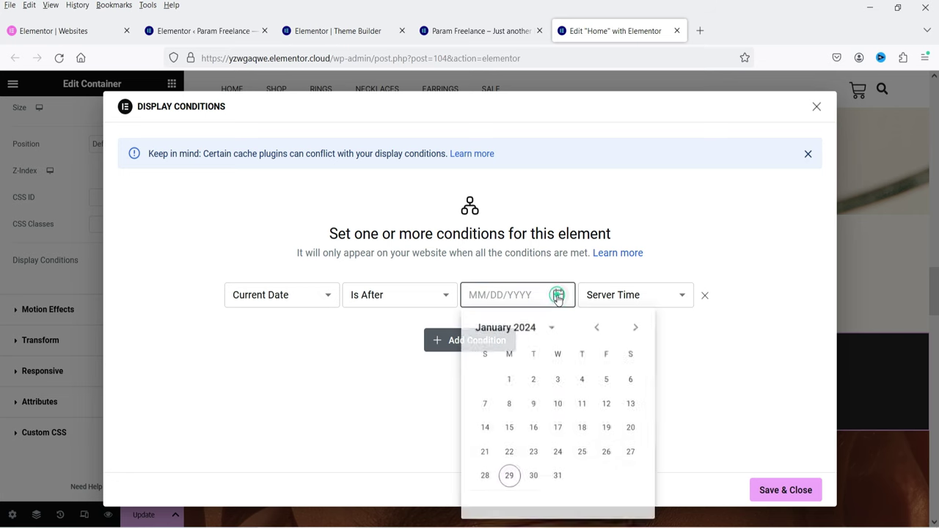
pyautogui.click(484, 477)
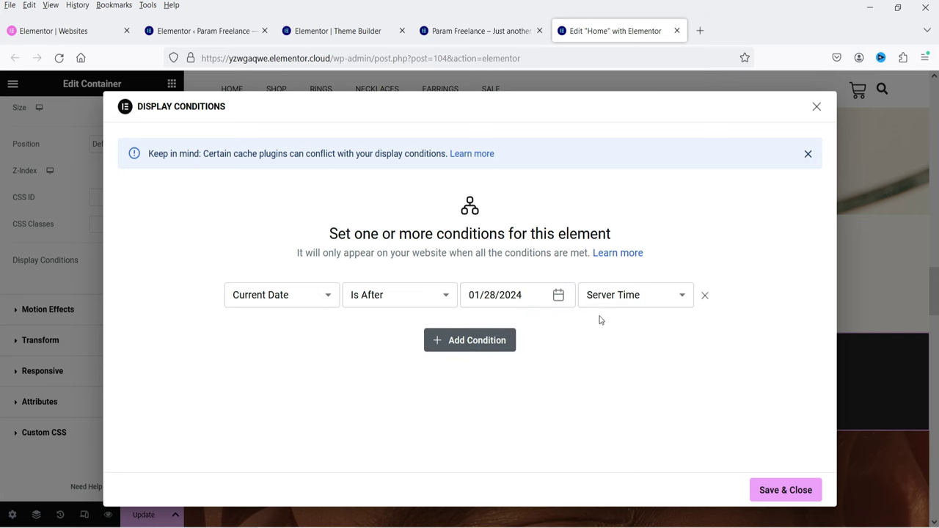
# Add a second condition, Current Date Is Before 01/31/2024, save the discount container's conditions, and update the page
pyautogui.click(476, 348)
pyautogui.click(283, 329)
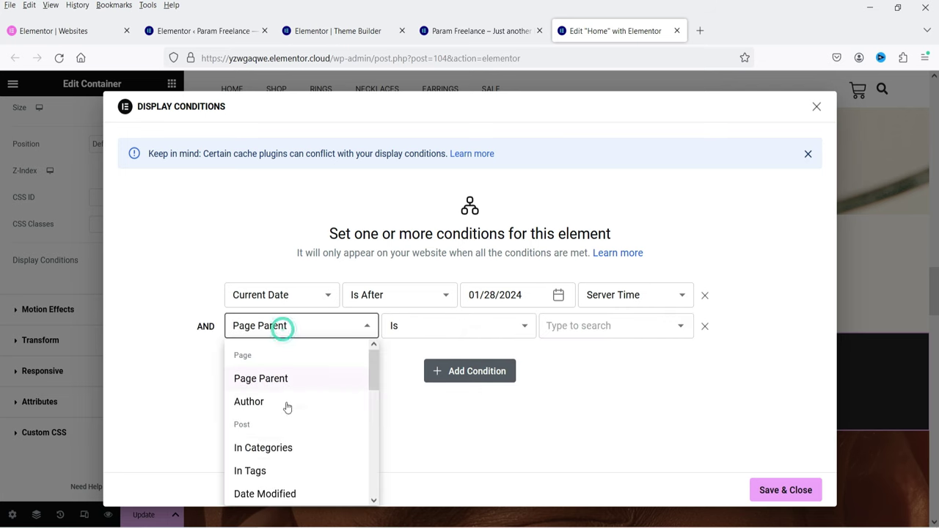
pyautogui.scroll(-3, 304, 441)
pyautogui.scroll(-2, 304, 444)
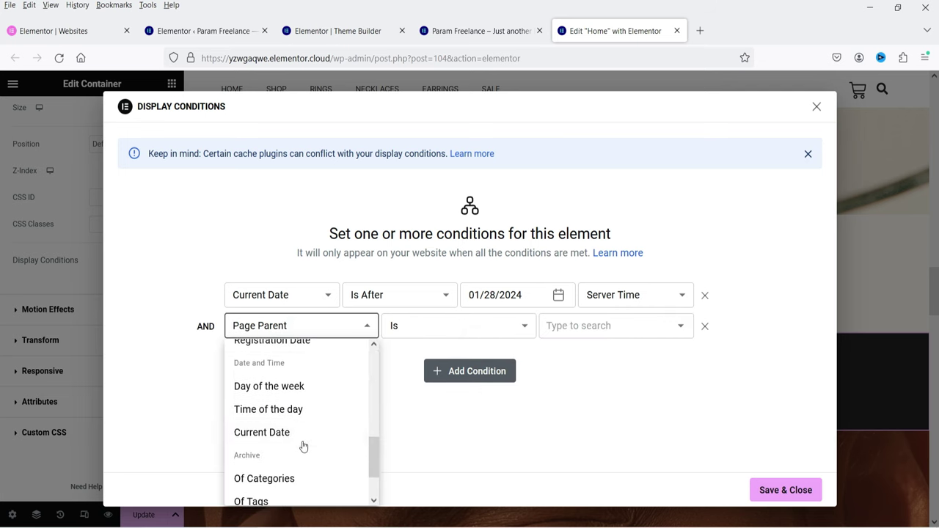
pyautogui.click(301, 433)
pyautogui.click(430, 328)
pyautogui.click(413, 404)
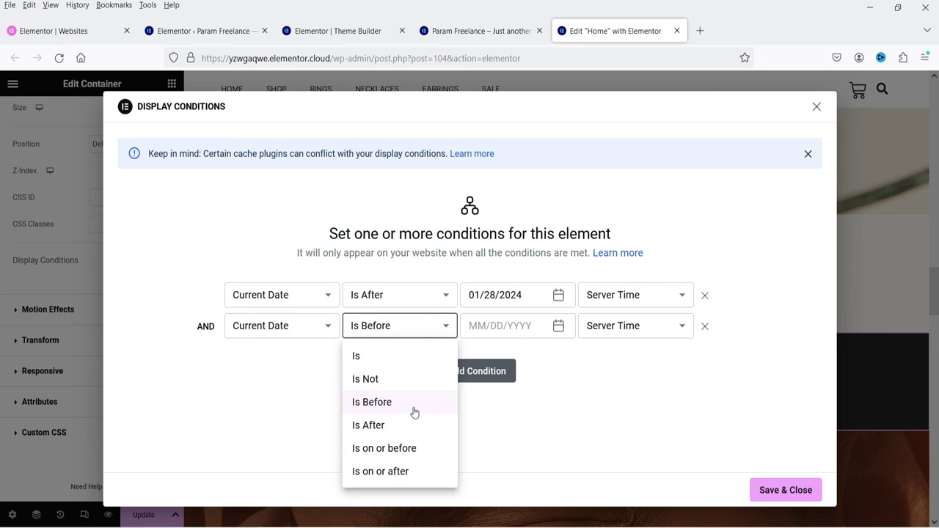
pyautogui.click(516, 326)
pyautogui.click(558, 326)
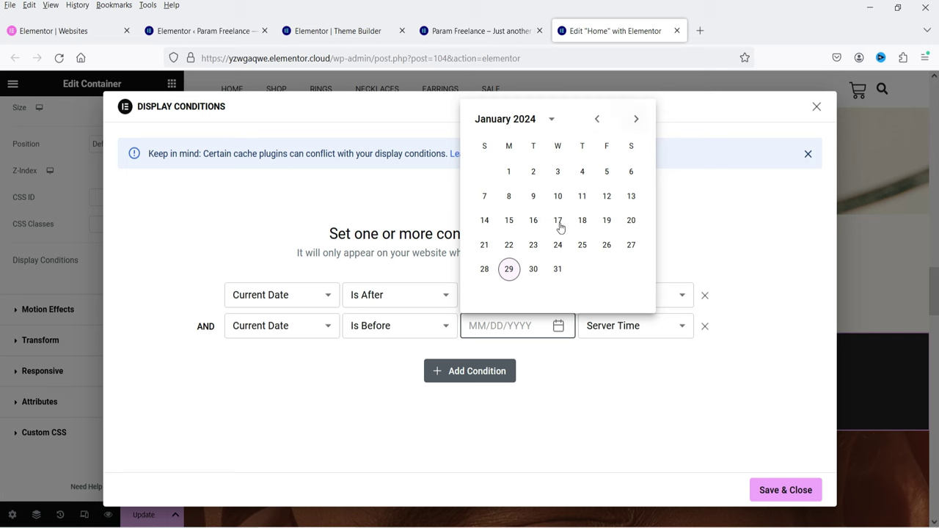
pyautogui.click(557, 270)
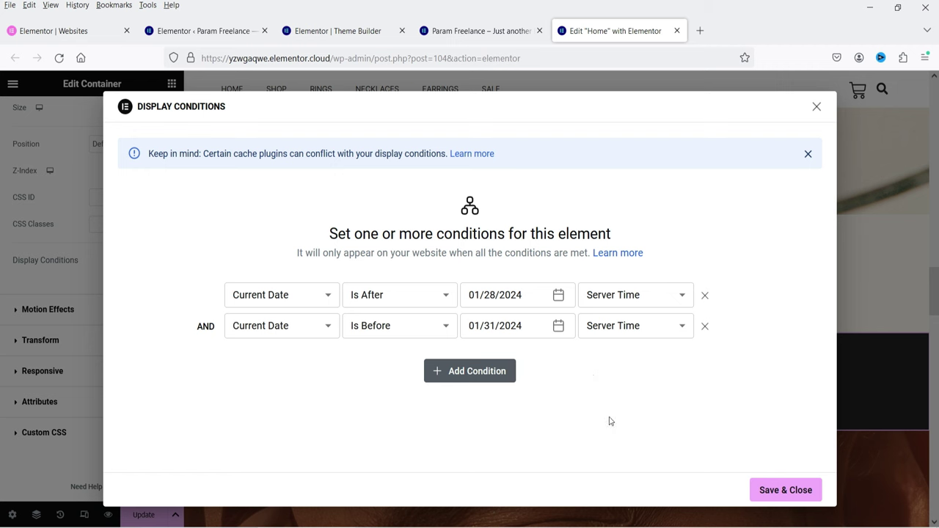
pyautogui.click(786, 490)
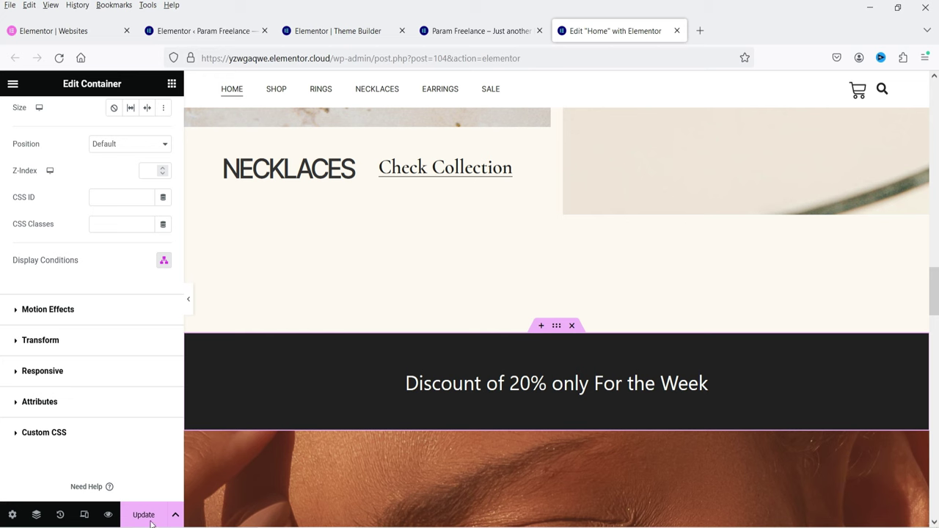
pyautogui.click(150, 519)
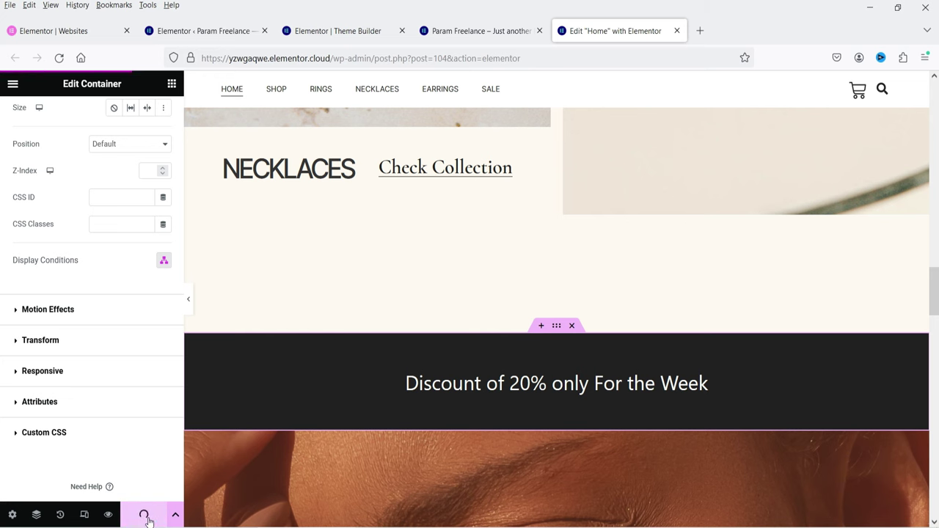
# Reload the home page in the private browsing window to check for the discount banner, and return to the page editor
pyautogui.hotkey('alt', 'Tab')
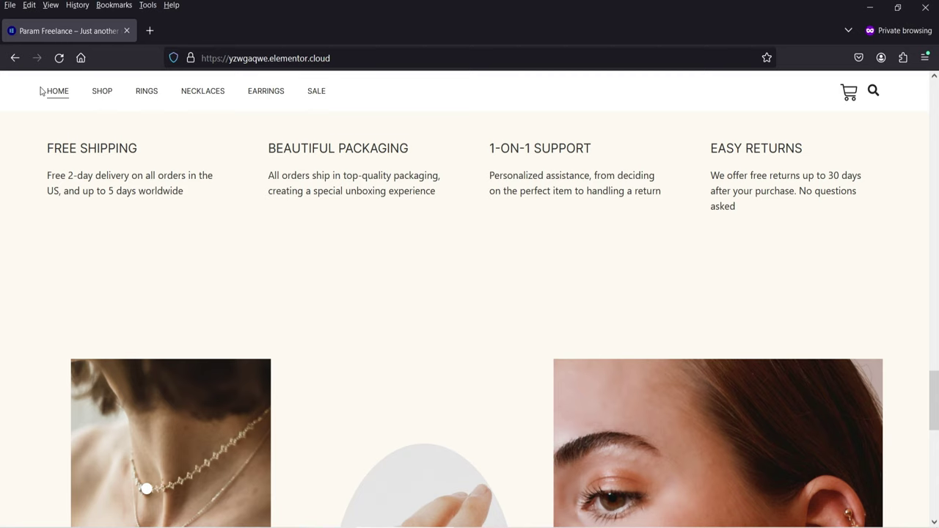
pyautogui.click(59, 58)
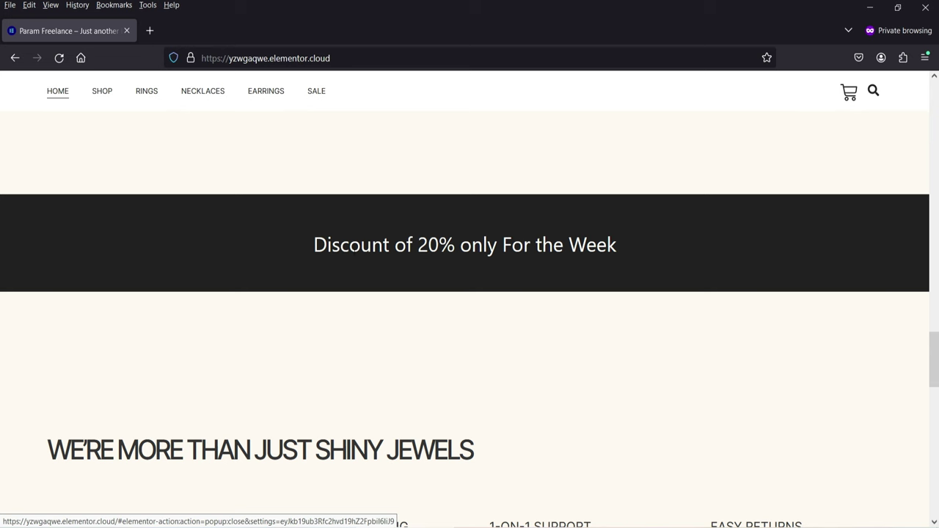
pyautogui.hotkey('alt', 'Tab')
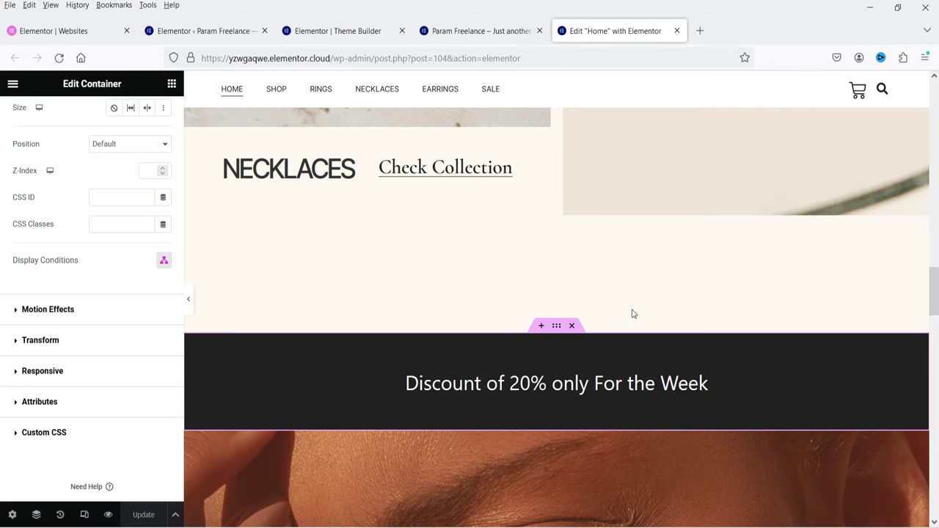
# Remove the Day of the week condition from the summer banner's container and save its display conditions
pyautogui.scroll(-2, 271, 296)
pyautogui.click(572, 314)
pyautogui.scroll(-3, 124, 320)
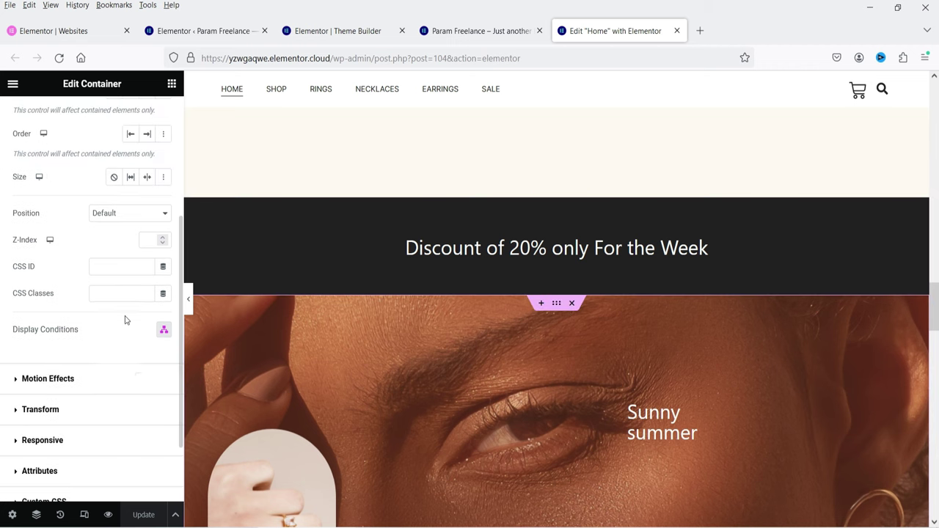
pyautogui.click(163, 331)
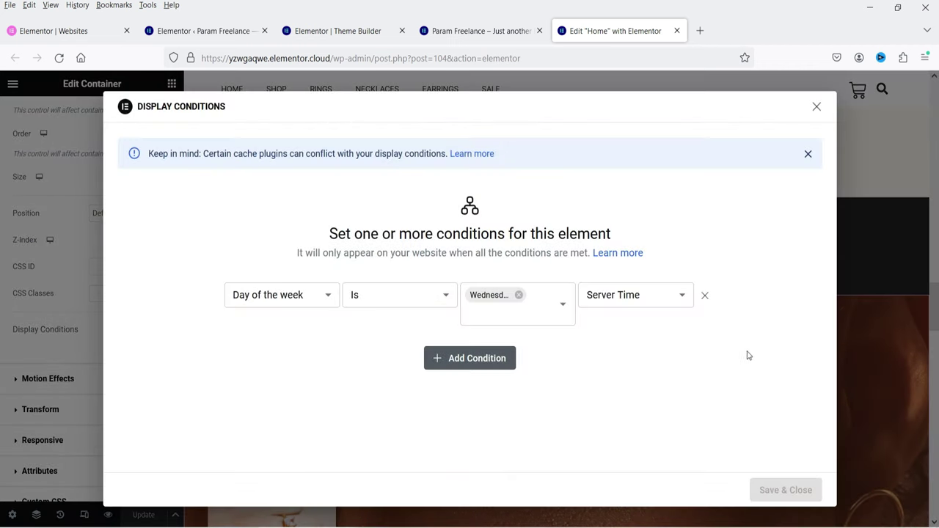
pyautogui.click(703, 296)
pyautogui.click(804, 497)
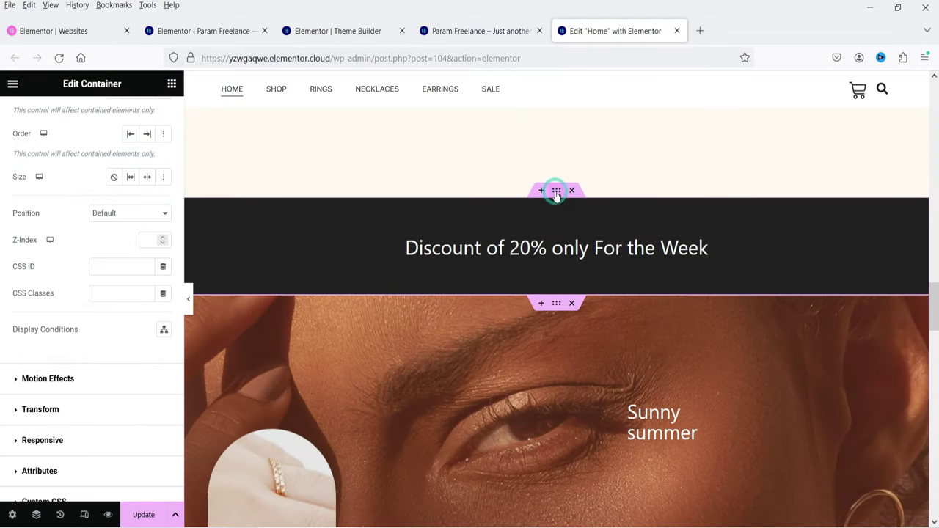
# In the discount container's display conditions, set the Is After date to 02/01/2024
pyautogui.click(556, 192)
pyautogui.scroll(-2, 130, 315)
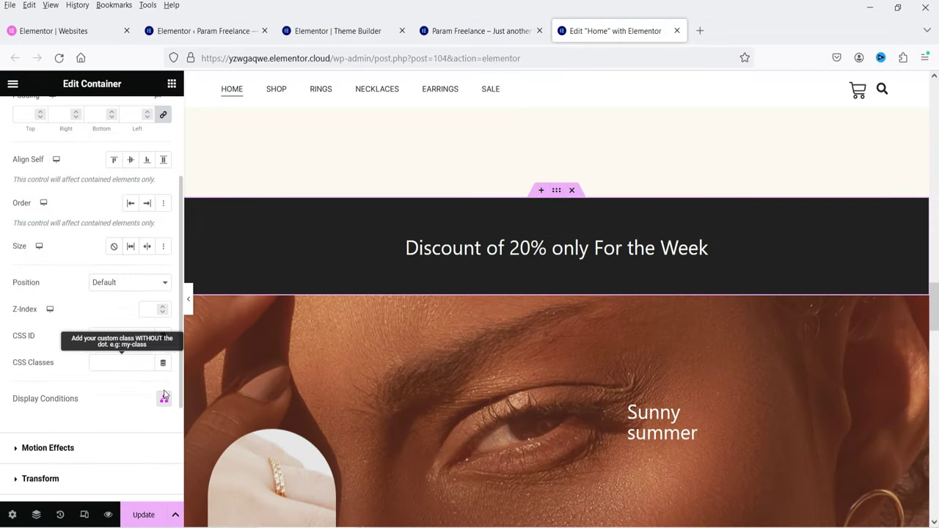
pyautogui.click(164, 399)
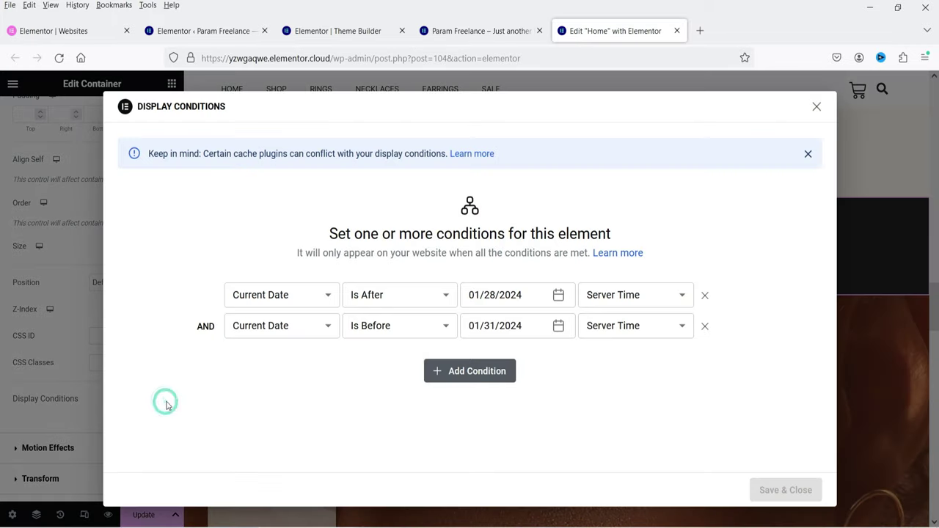
pyautogui.click(497, 295)
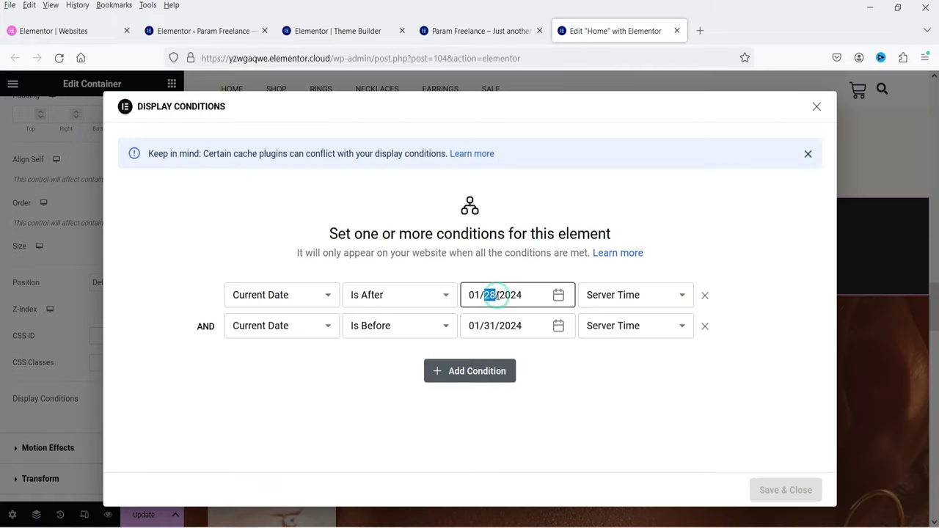
pyautogui.click(559, 295)
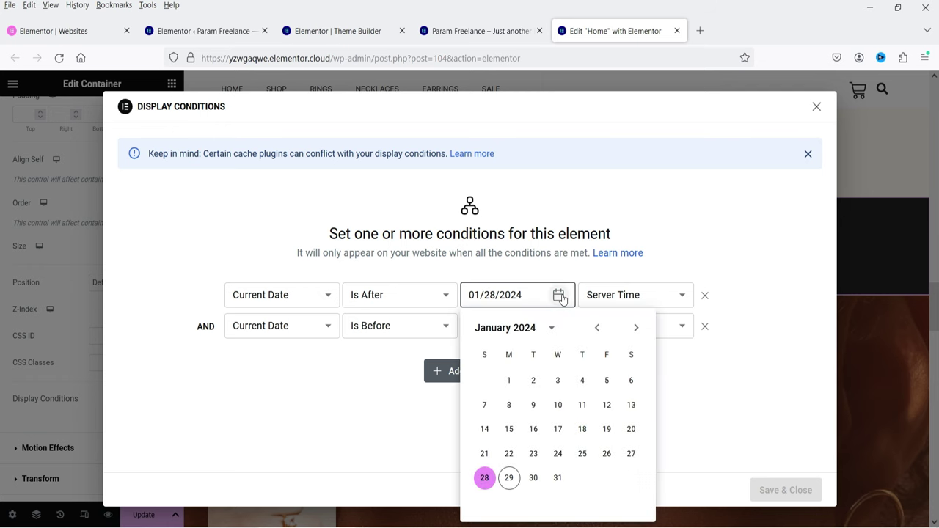
pyautogui.click(636, 328)
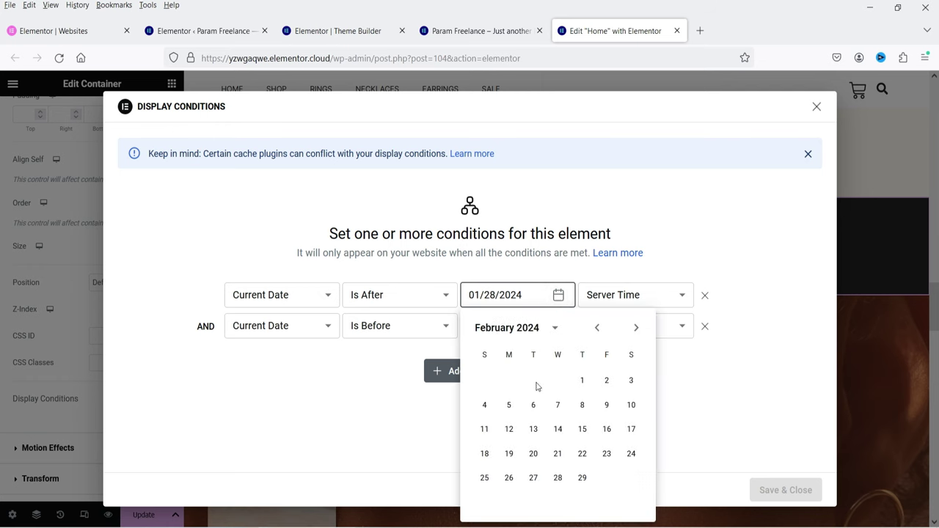
pyautogui.click(582, 380)
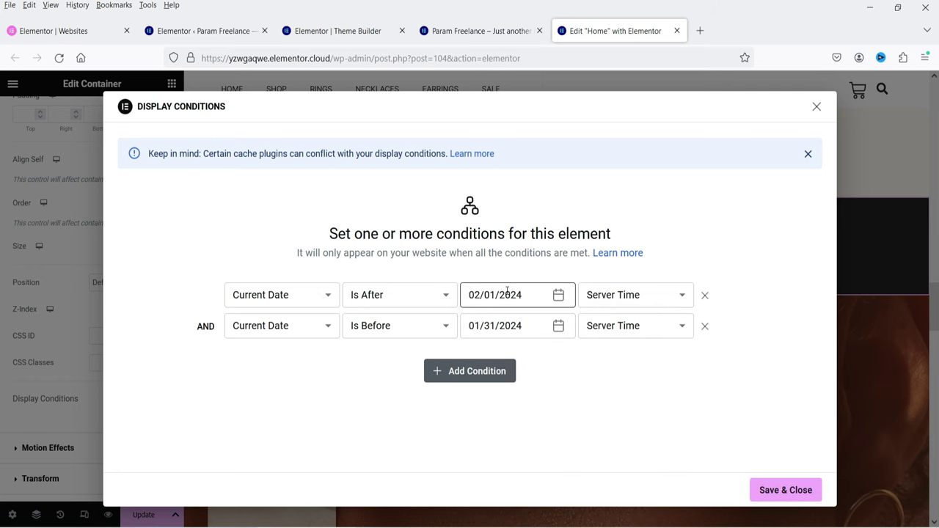
# Set the discount container's Is Before date to 02/05/2024, save the display conditions and update the page
pyautogui.click(558, 326)
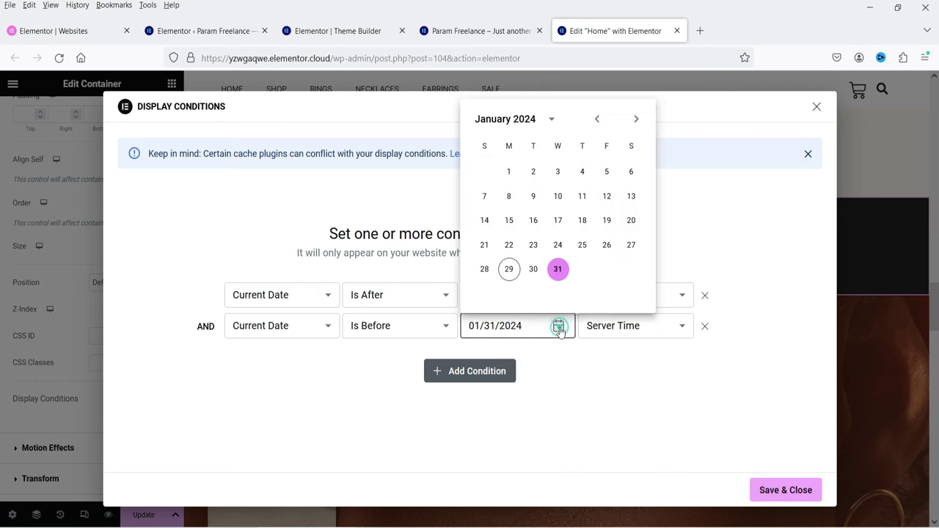
pyautogui.click(637, 119)
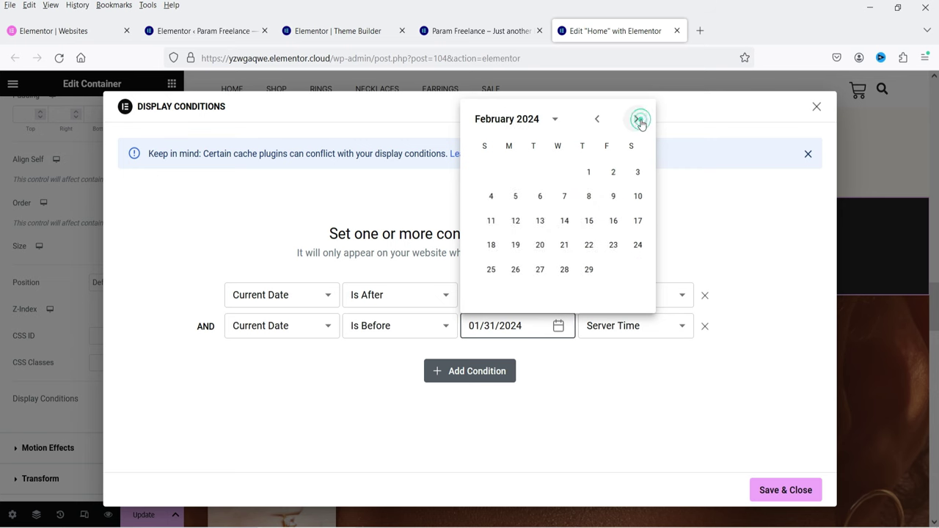
pyautogui.click(508, 196)
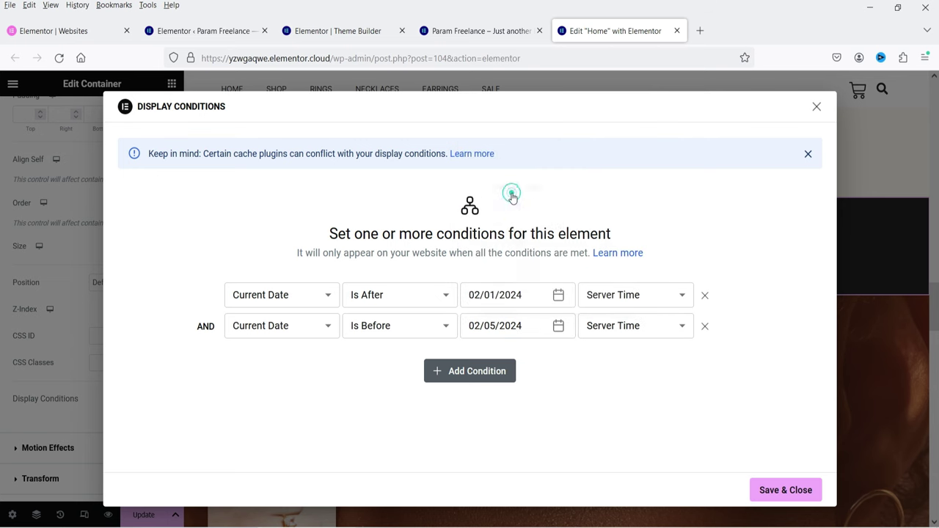
pyautogui.click(780, 492)
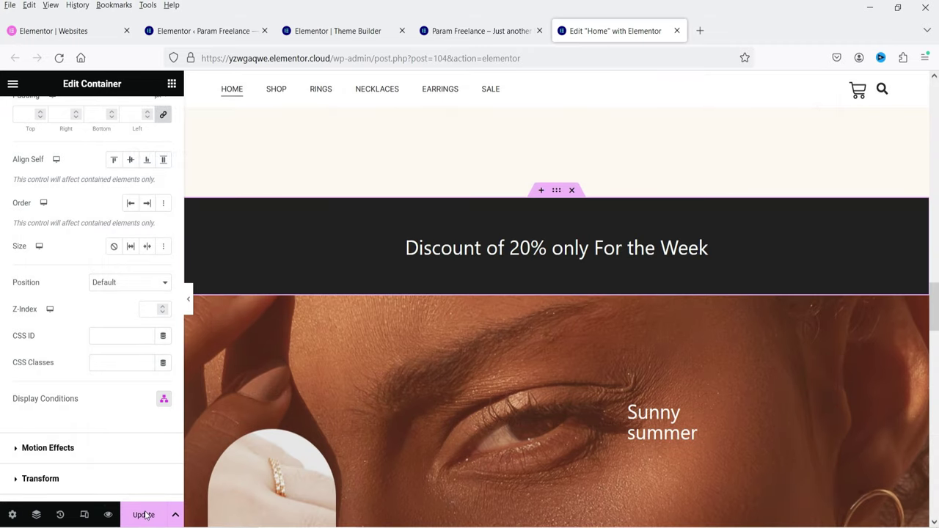
pyautogui.click(145, 515)
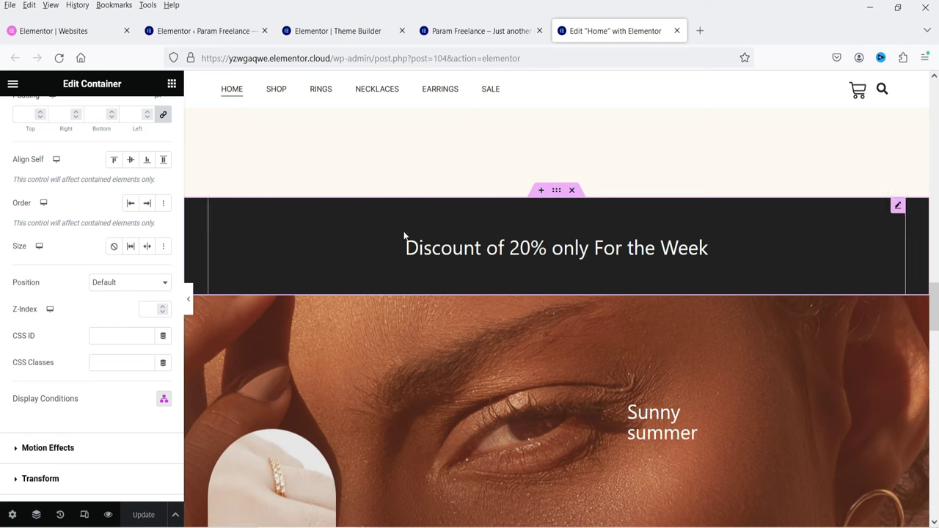
# Switch to the private browsing window and reload the home page to check for the discount banner
pyautogui.hotkey('alt', 'Tab')
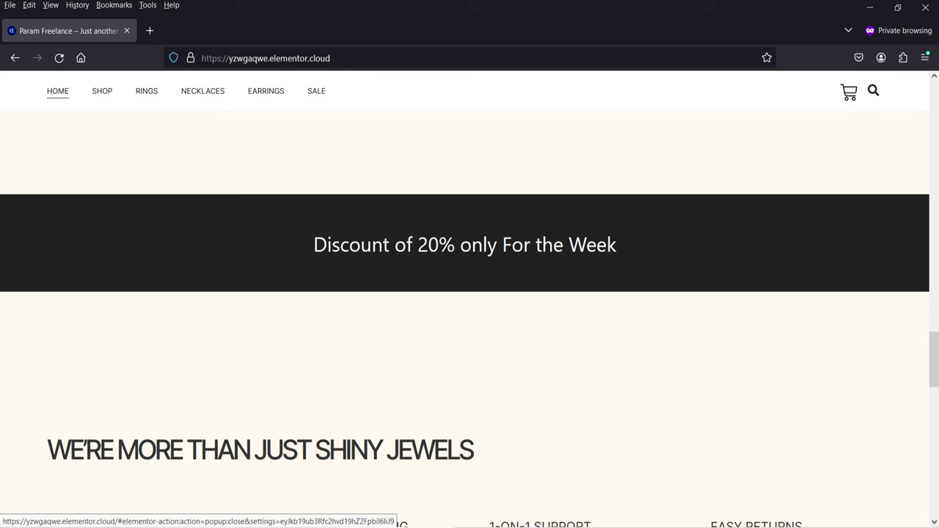
pyautogui.click(59, 57)
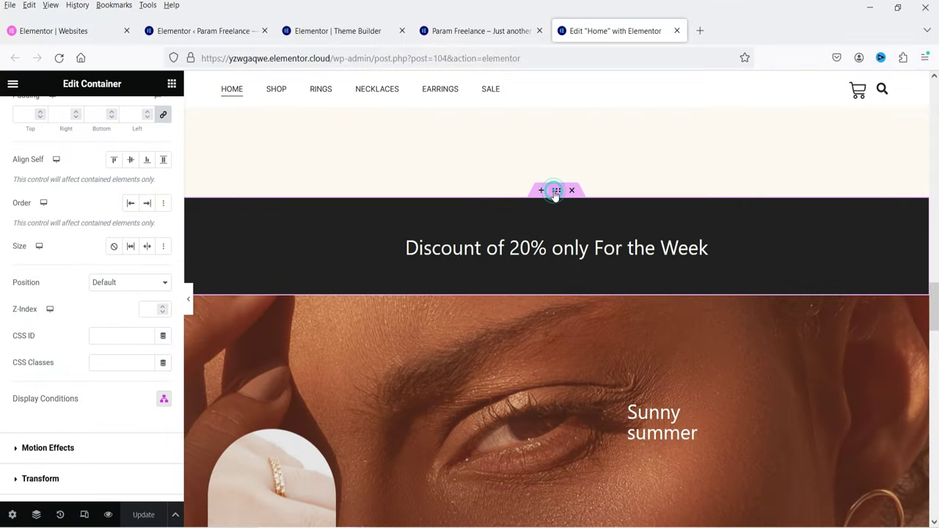
# In the discount container's display conditions, try replacing both Current Date conditions with a From URL Is condition
pyautogui.click(164, 401)
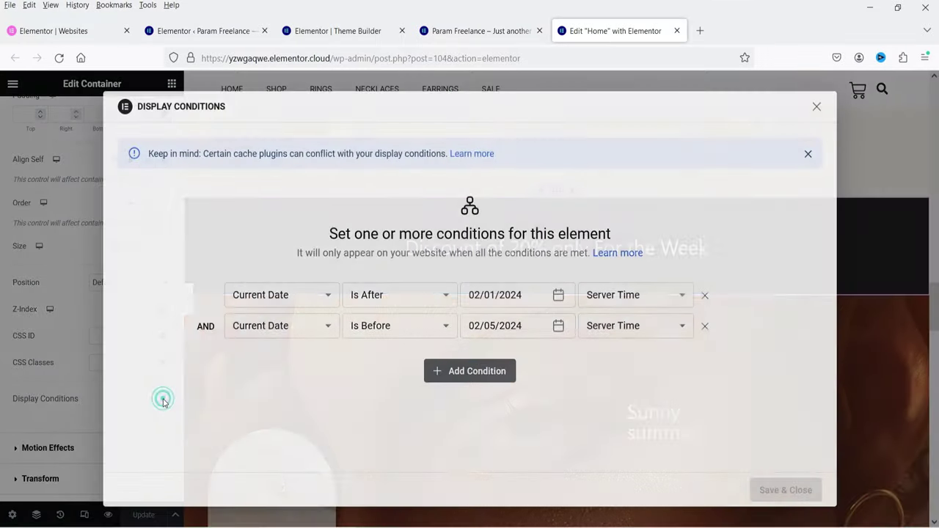
pyautogui.click(709, 297)
pyautogui.click(709, 296)
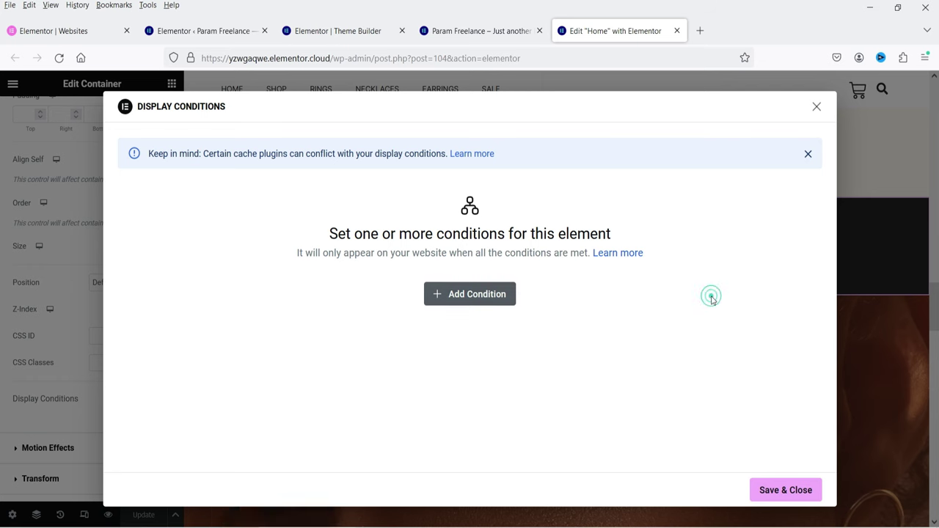
pyautogui.click(465, 299)
pyautogui.click(286, 297)
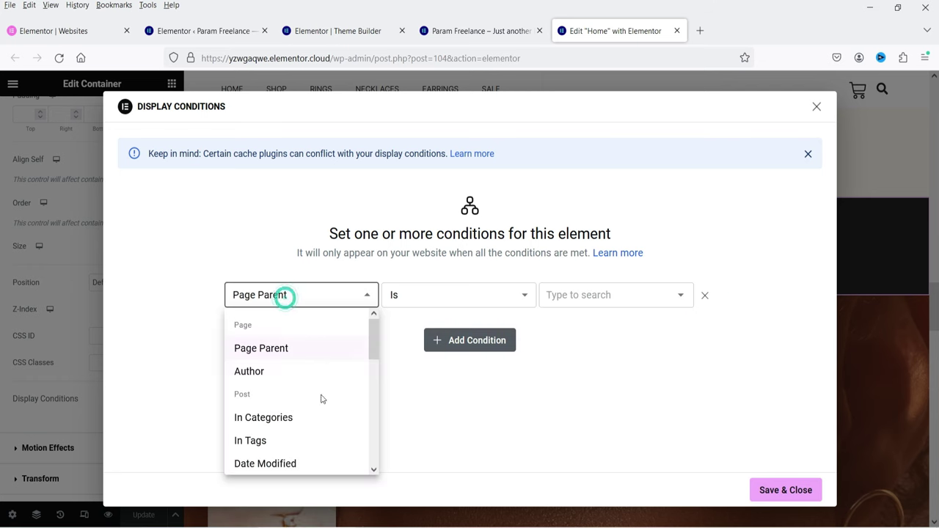
pyautogui.scroll(-5, 325, 362)
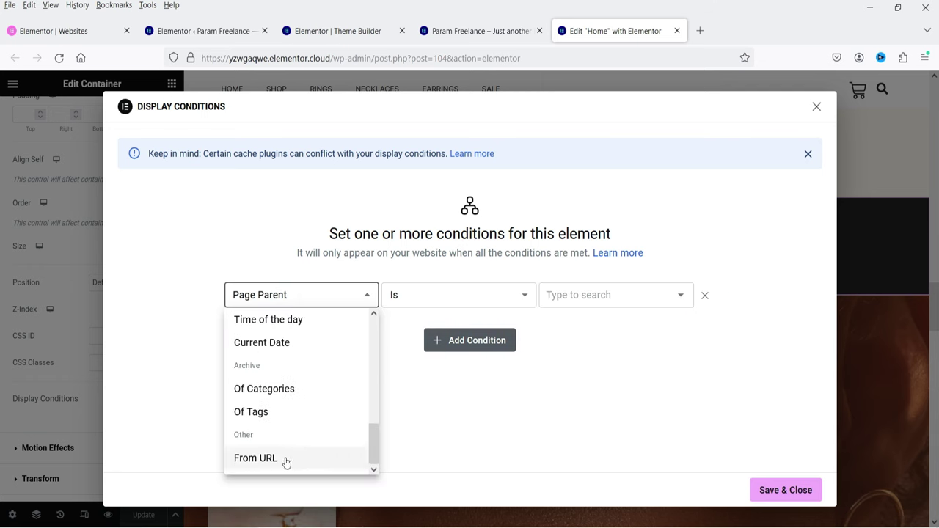
pyautogui.click(269, 460)
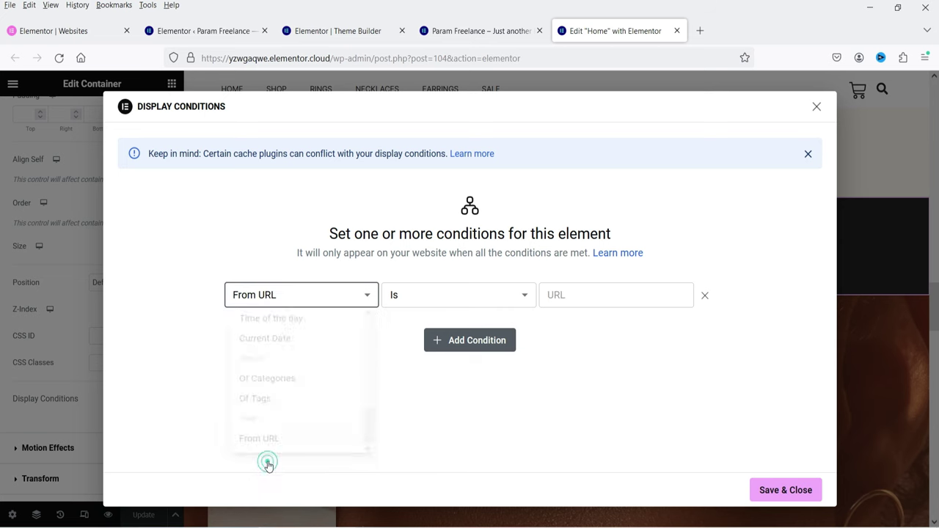
pyautogui.click(585, 295)
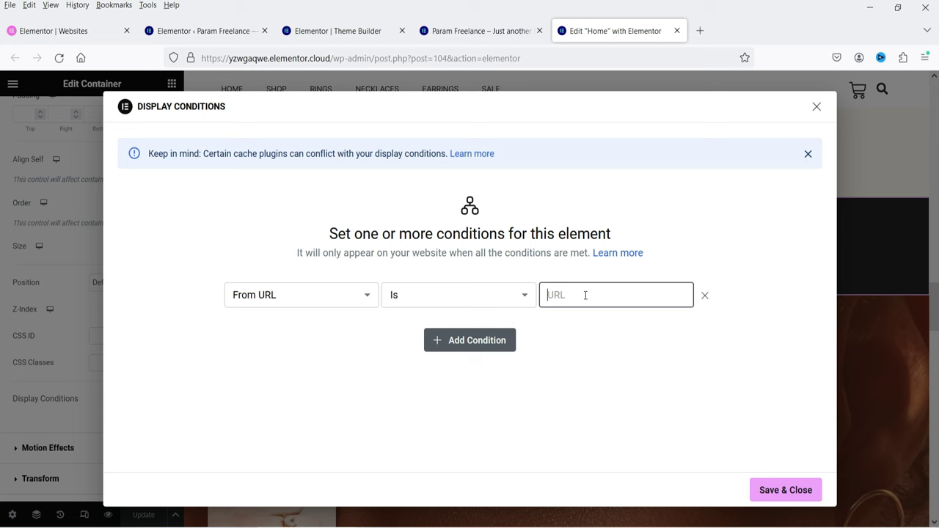
# Try the Of Categories condition, remove it and close the display conditions without saving
pyautogui.click(332, 296)
pyautogui.click(346, 384)
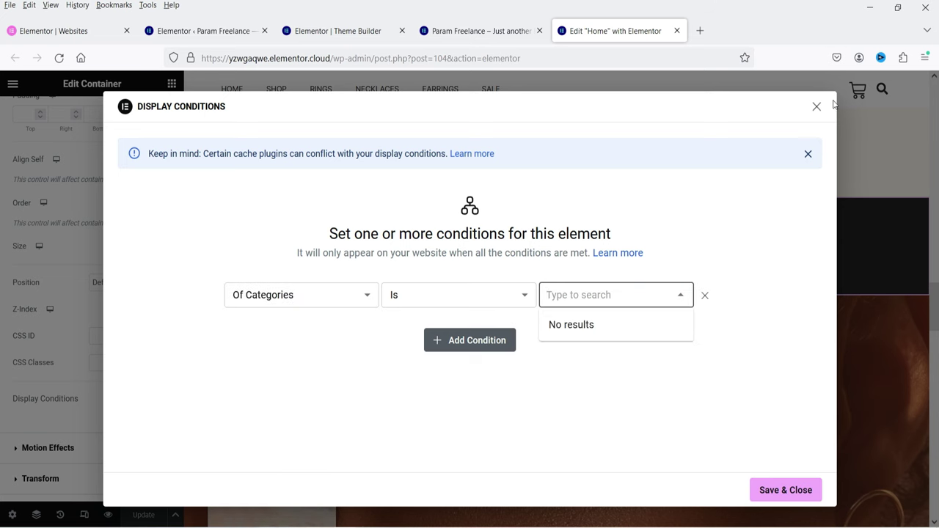
pyautogui.click(704, 295)
pyautogui.click(817, 107)
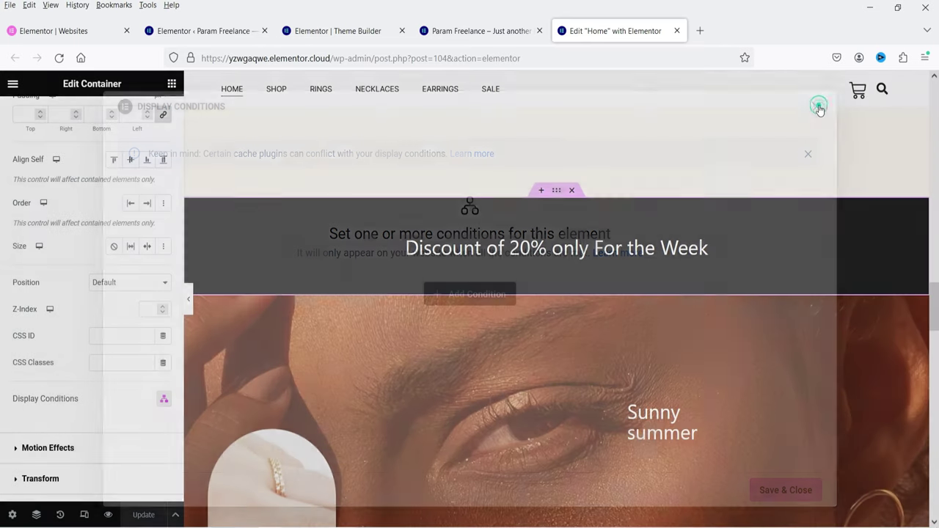
# From the Theme Builder's Single Product part, open the Single Product template for editing in a new browser tab
pyautogui.click(335, 30)
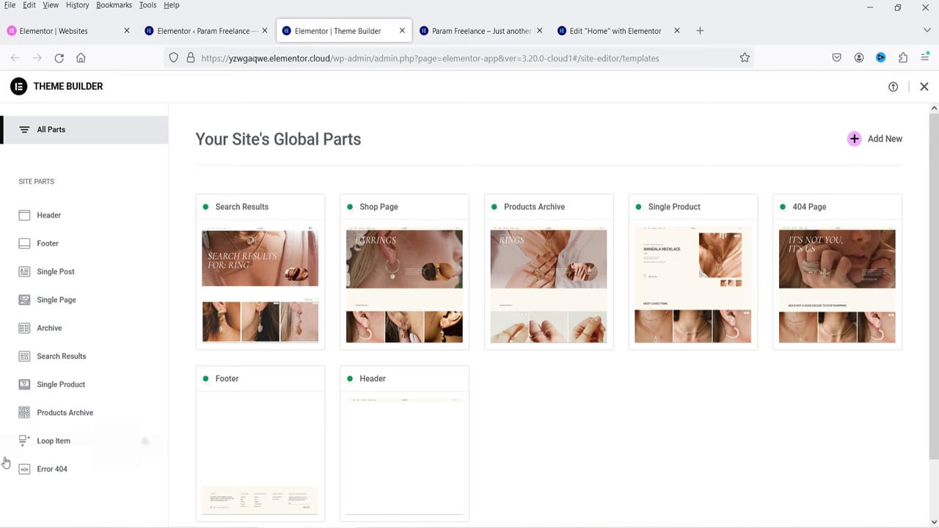
pyautogui.click(71, 386)
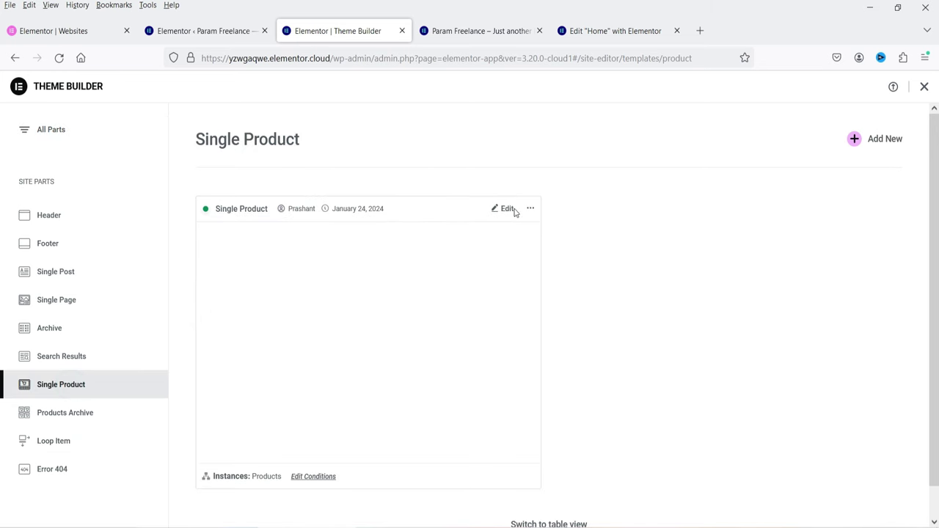
pyautogui.rightClick(513, 211)
pyautogui.click(535, 219)
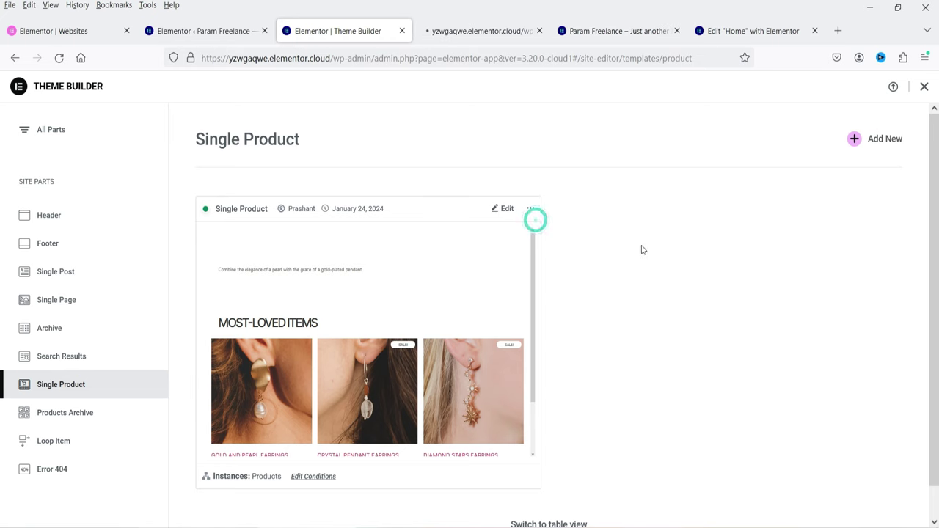
pyautogui.click(482, 33)
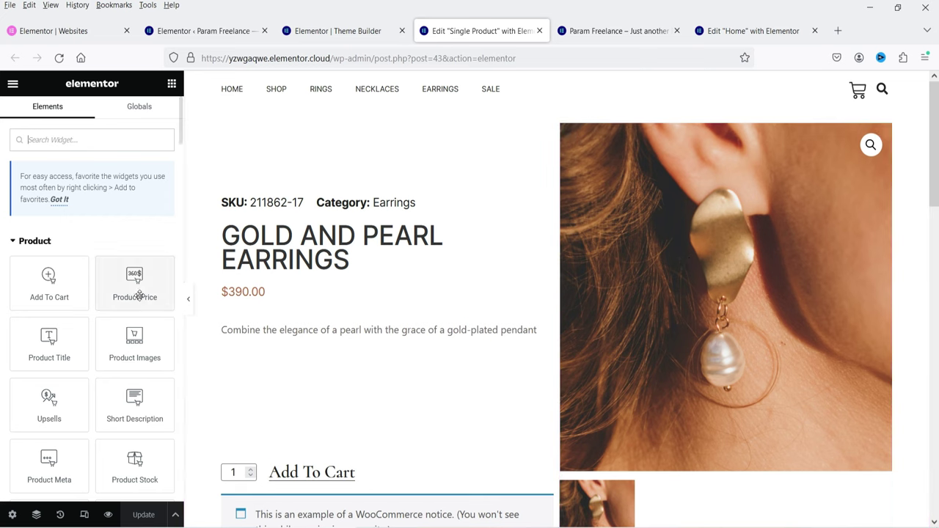
# Add a Heading widget below the product's short description with the title "Extra 20% Discount - Code : OFF20"
pyautogui.scroll(-10, 121, 270)
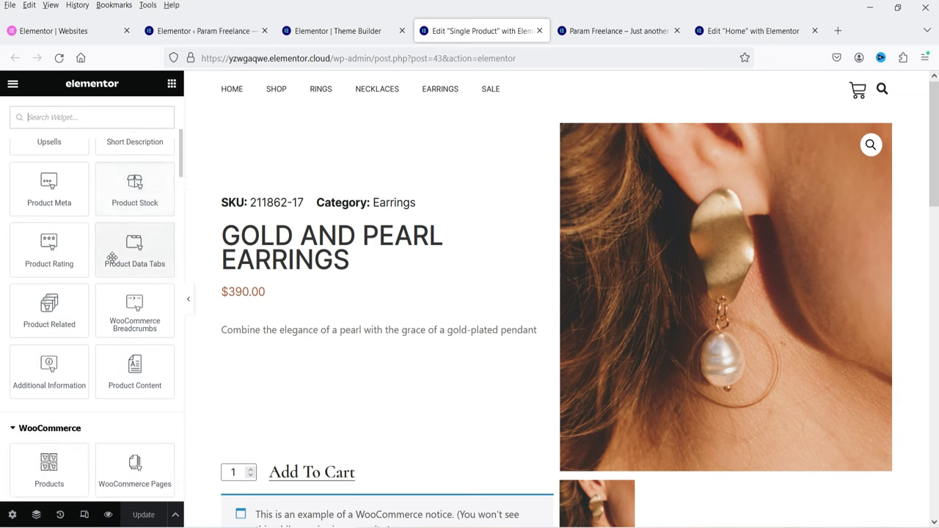
pyautogui.moveTo(49, 341); pyautogui.dragTo(295, 367)
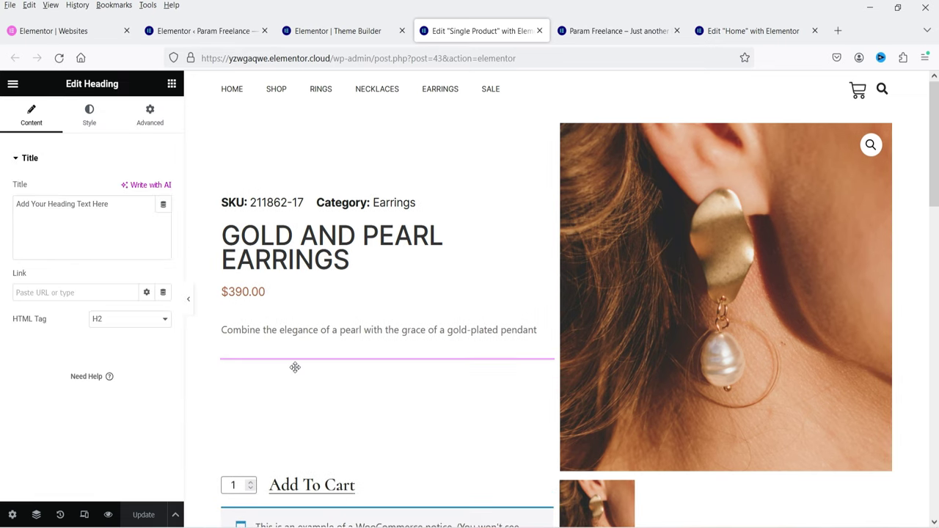
pyautogui.tripleClick(78, 207)
pyautogui.write('Extra 20% Discount - Code : 20dis')
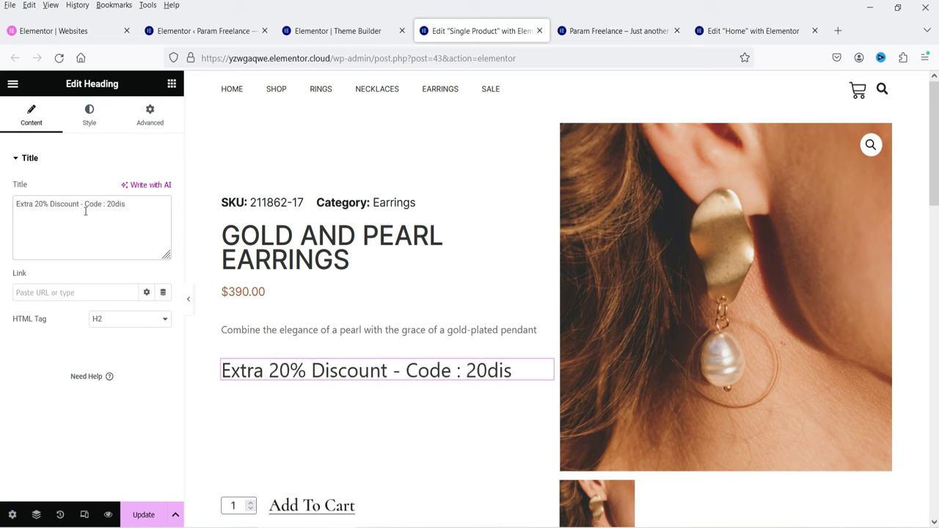
pyautogui.press('BackSpace')
pyautogui.press('BackSpace')
pyautogui.press('BackSpace')
pyautogui.write('OFF')
pyautogui.press('BackSpace')
pyautogui.press('BackSpace')
pyautogui.press('BackSpace')
pyautogui.press('BackSpace')
pyautogui.press('BackSpace')
pyautogui.write('OFF20')
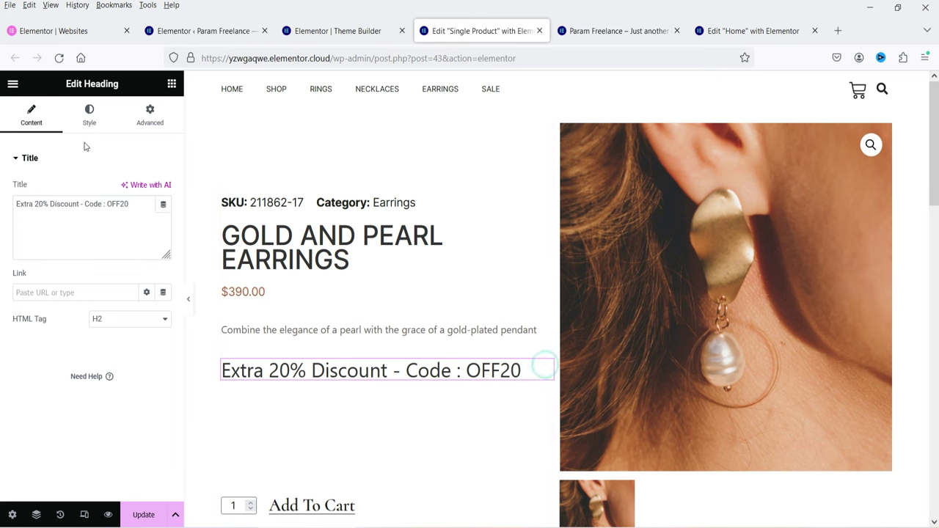
# Give the discount code heading the display condition Login Status Is Logged In, save it and update the template
pyautogui.click(148, 116)
pyautogui.scroll(-5, 42, 320)
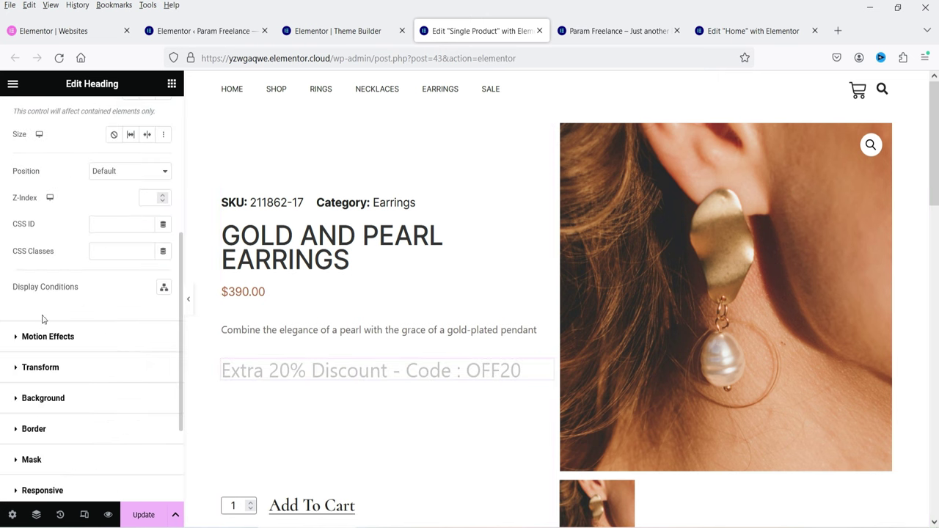
pyautogui.click(163, 290)
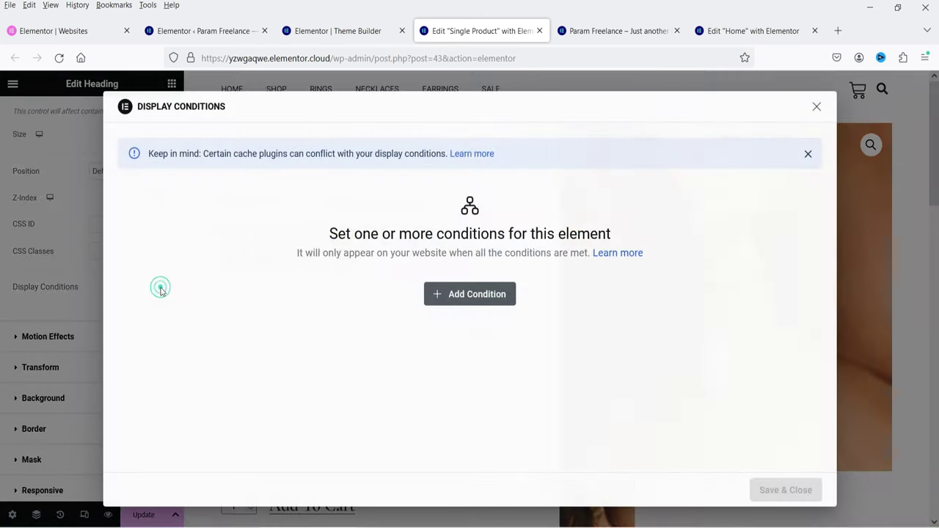
pyautogui.click(488, 294)
pyautogui.click(308, 296)
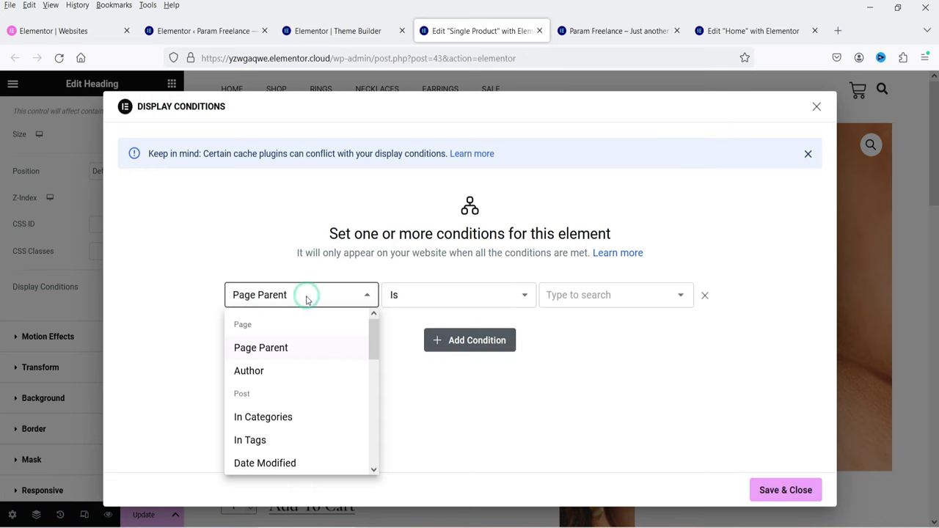
pyautogui.scroll(-3, 318, 361)
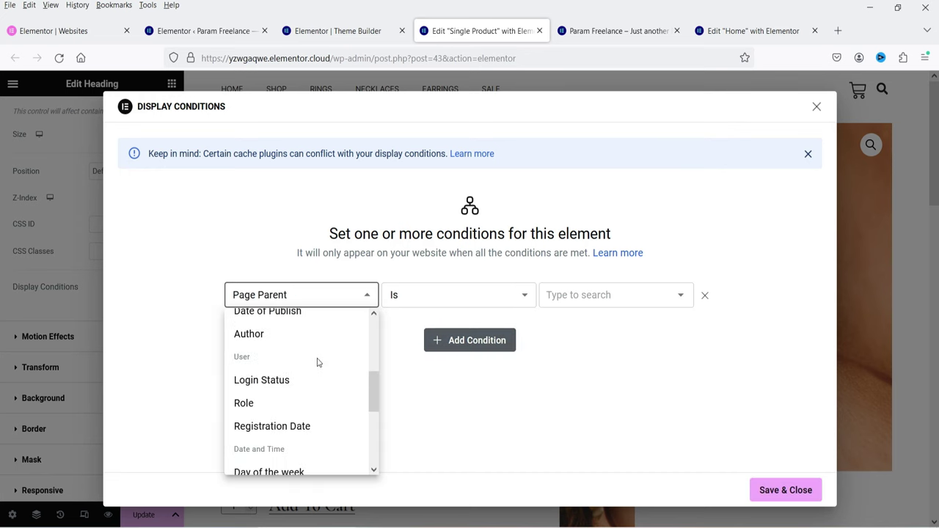
pyautogui.click(316, 381)
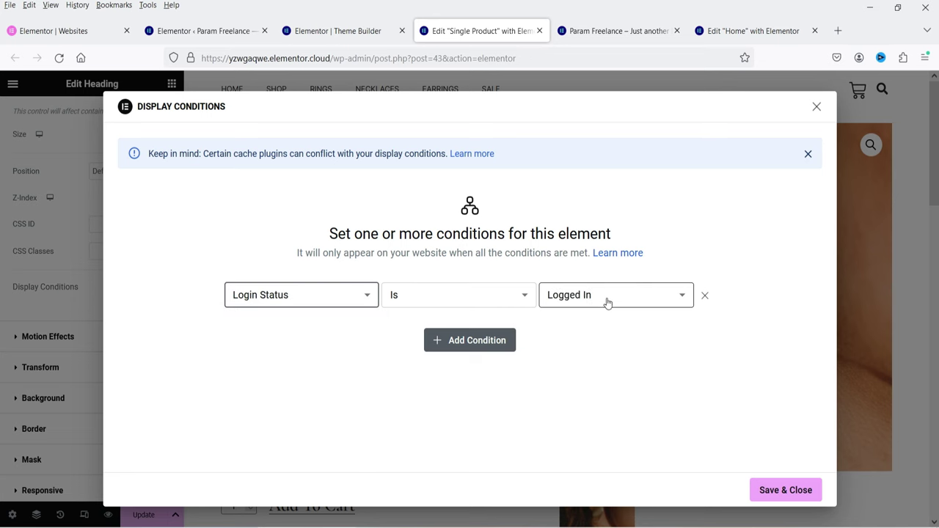
pyautogui.click(776, 492)
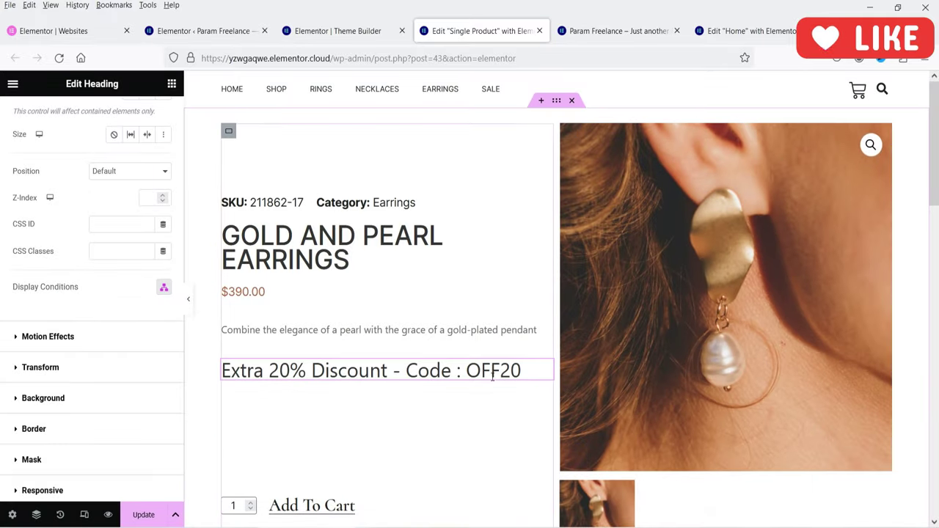
pyautogui.click(150, 515)
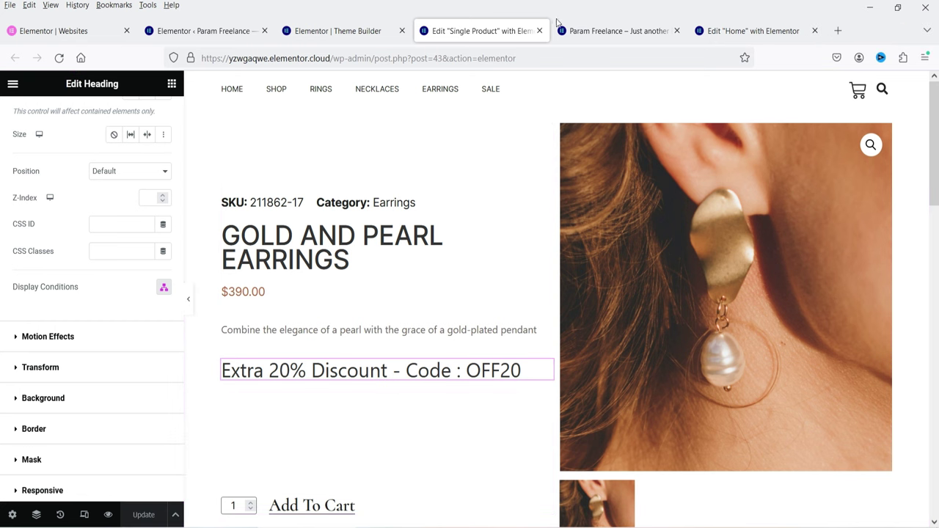
# On the logged-in live site, open the Bead-Set Diamond Ring from the shop page and check for the discount code heading
pyautogui.click(594, 30)
pyautogui.scroll(-13, 582, 244)
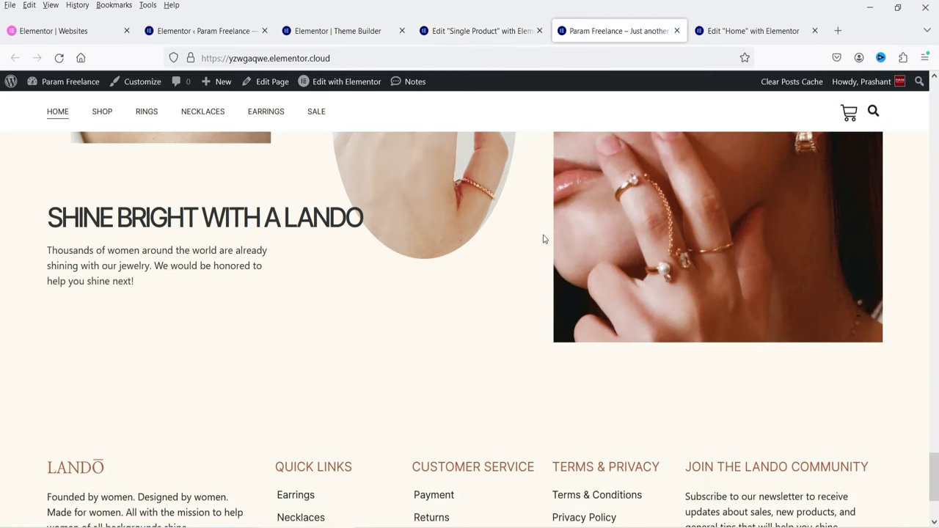
pyautogui.scroll(9, 529, 252)
pyautogui.click(107, 117)
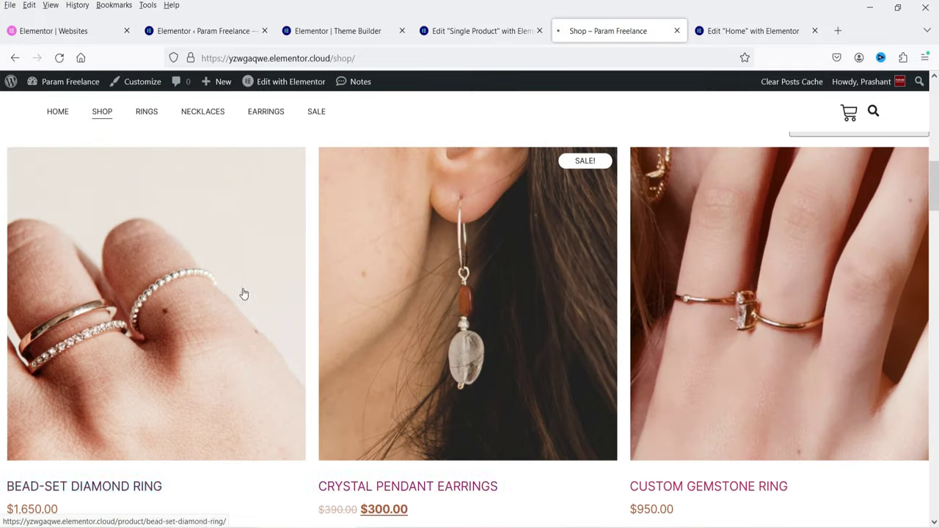
pyautogui.click(244, 294)
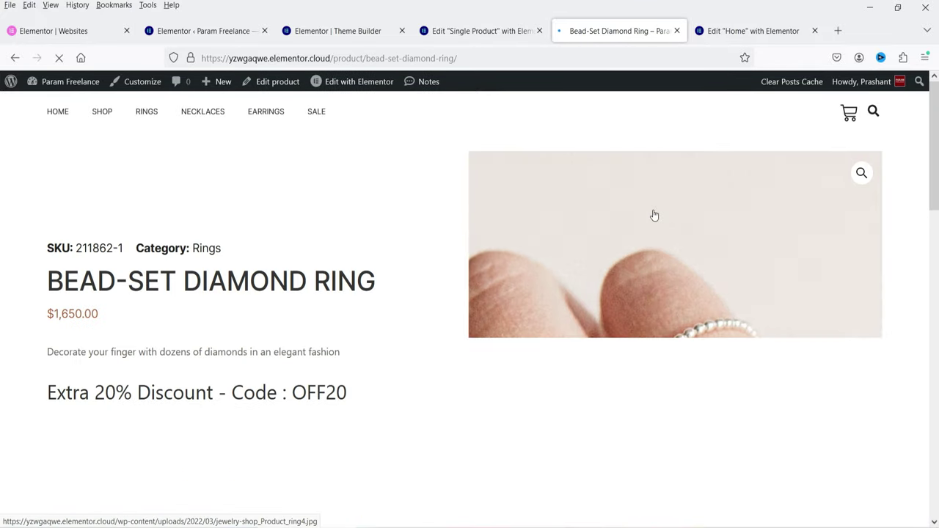
pyautogui.moveTo(49, 392); pyautogui.dragTo(347, 394)
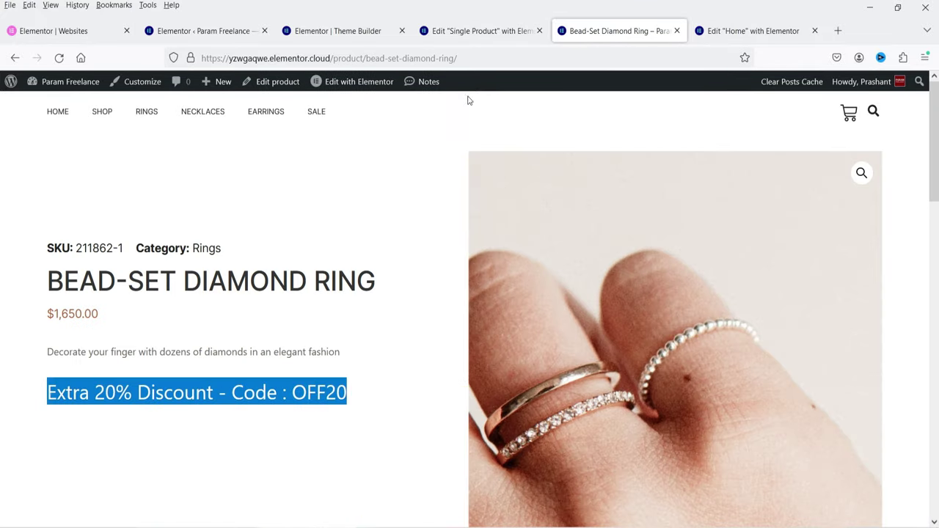
# Load the Bead-Set Diamond Ring page's address in the logged-out private browsing window and check for the discount code heading
pyautogui.click(499, 56)
pyautogui.hotkey('ctrl', 'c')
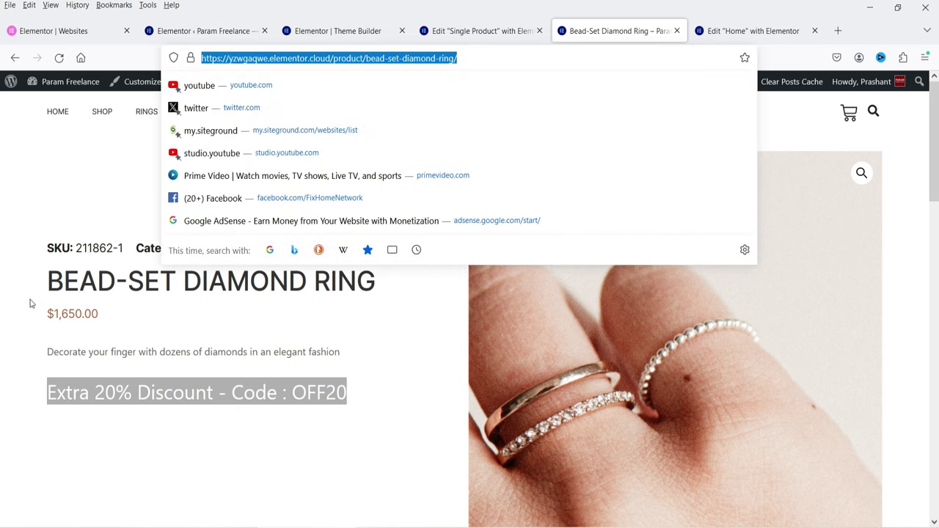
pyautogui.click(62, 307)
pyautogui.hotkey('alt', 'Tab')
pyautogui.click(358, 58)
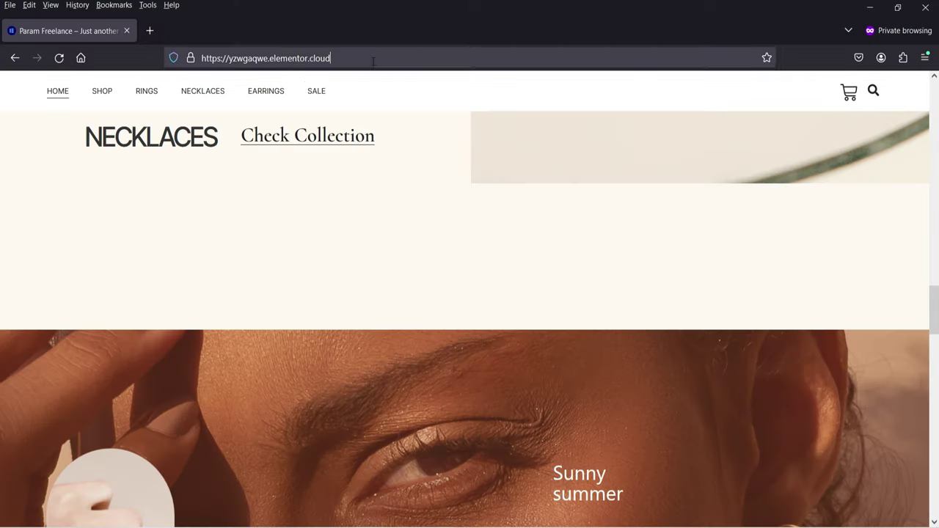
pyautogui.hotkey('ctrl', 'v')
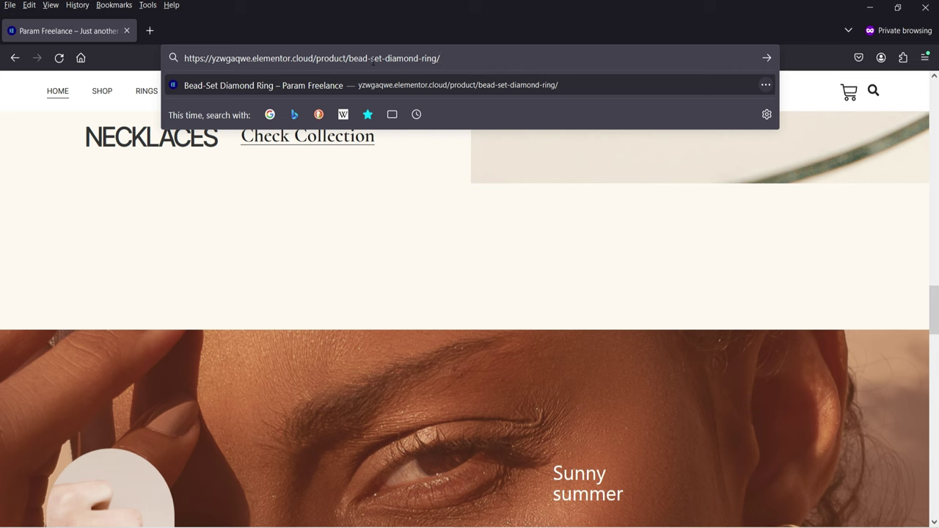
pyautogui.press('Return')
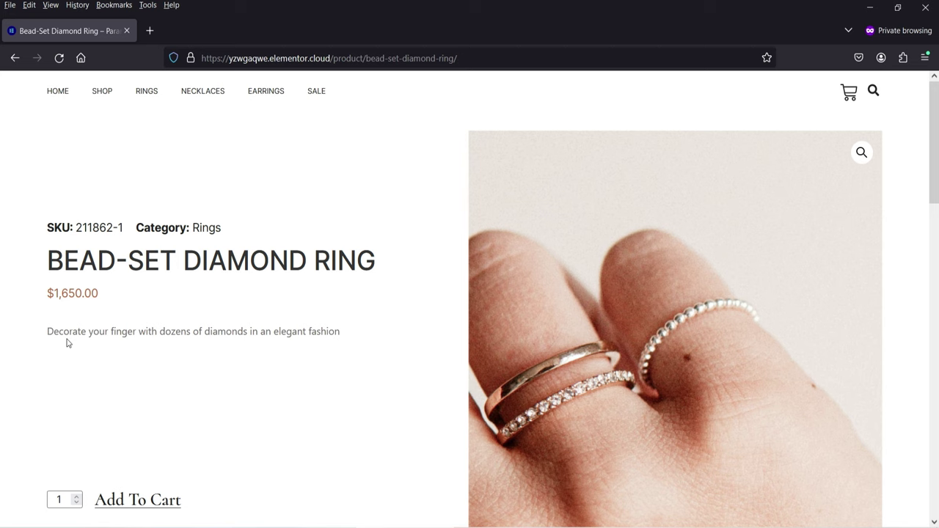
# Back in the logged-in browser window, review the Theme Builder's Single Product part and the discount code heading in the Single Product template editor
pyautogui.hotkey('alt', 'Tab')
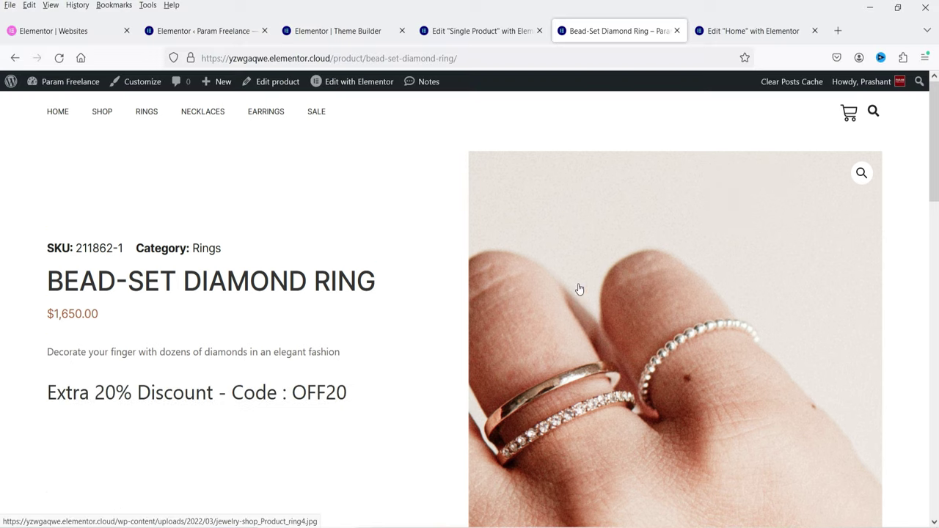
pyautogui.click(475, 35)
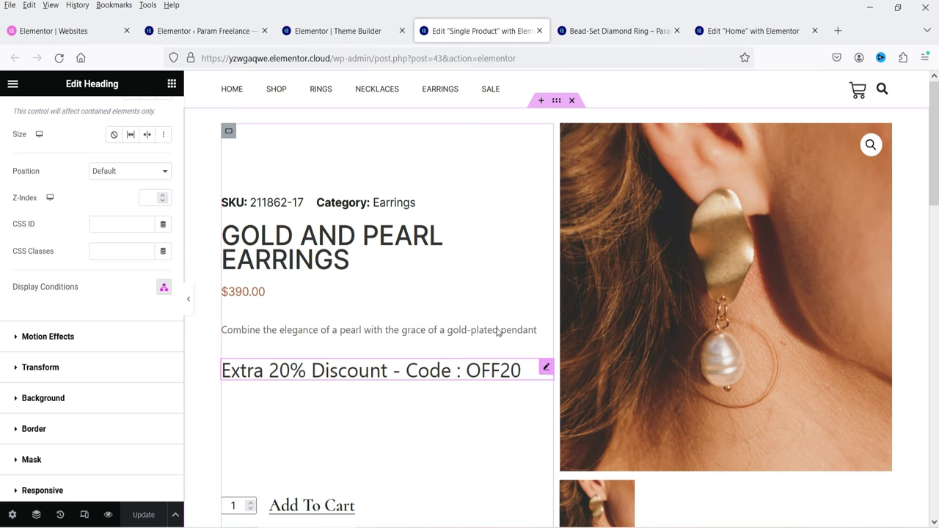
pyautogui.click(335, 32)
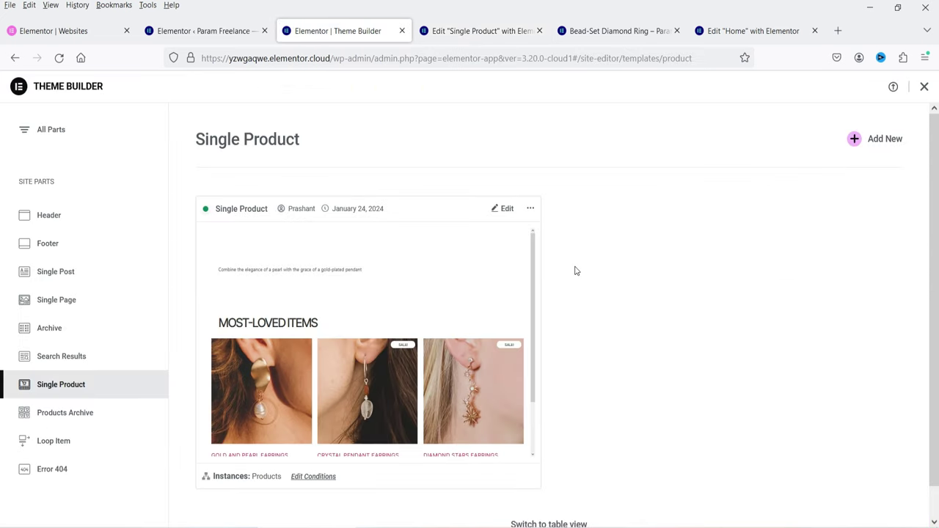
pyautogui.click(497, 31)
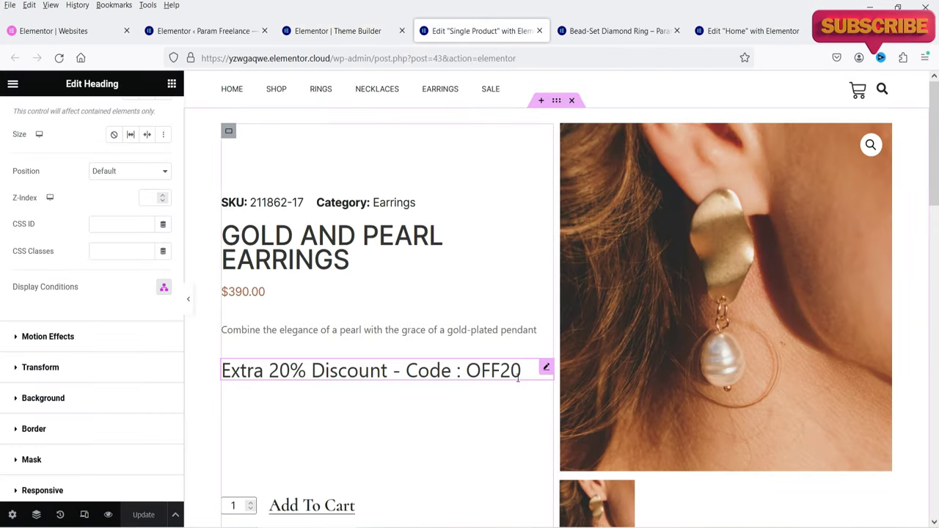